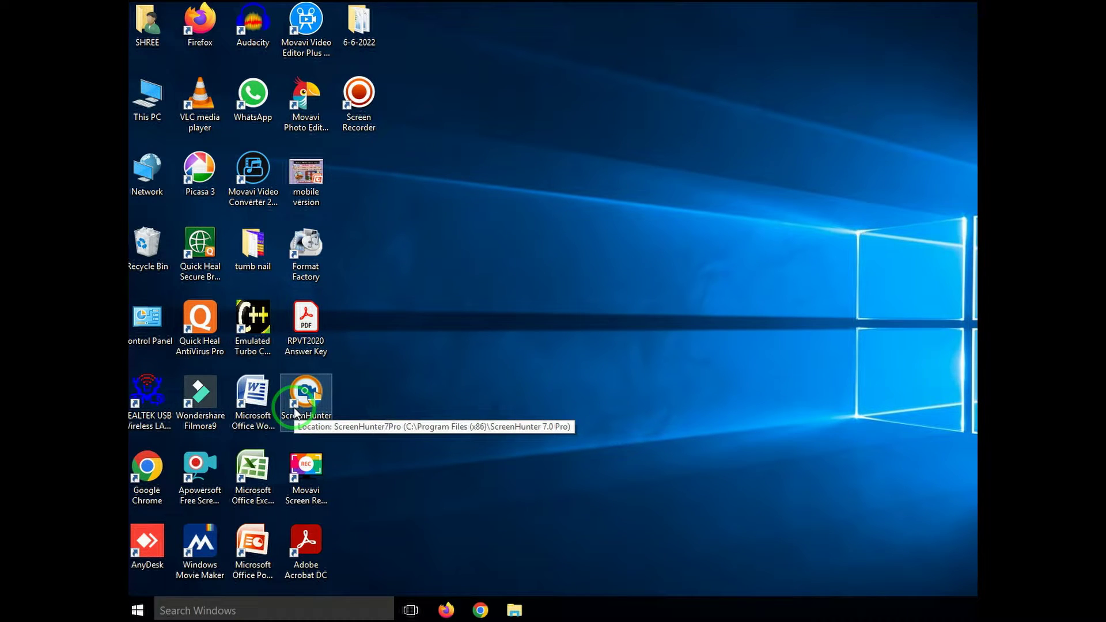
Step: Select all desktop icons with Ctrl+A, then clear the selection
{"action": "key", "text": "ctrl+a"}
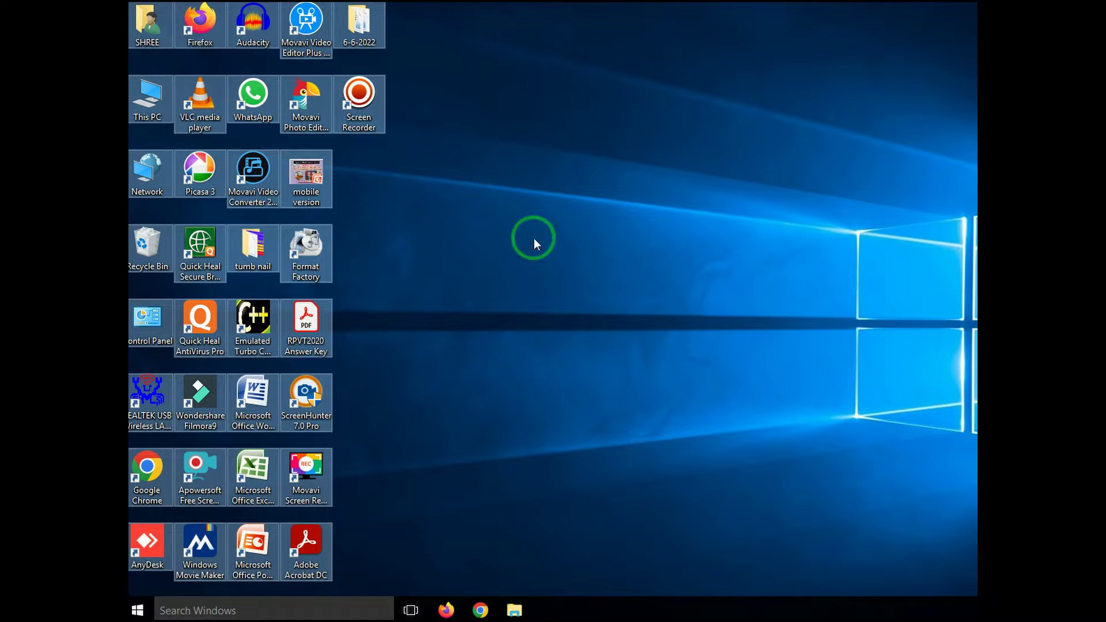
{"action": "left_click", "coordinate": [517, 220]}
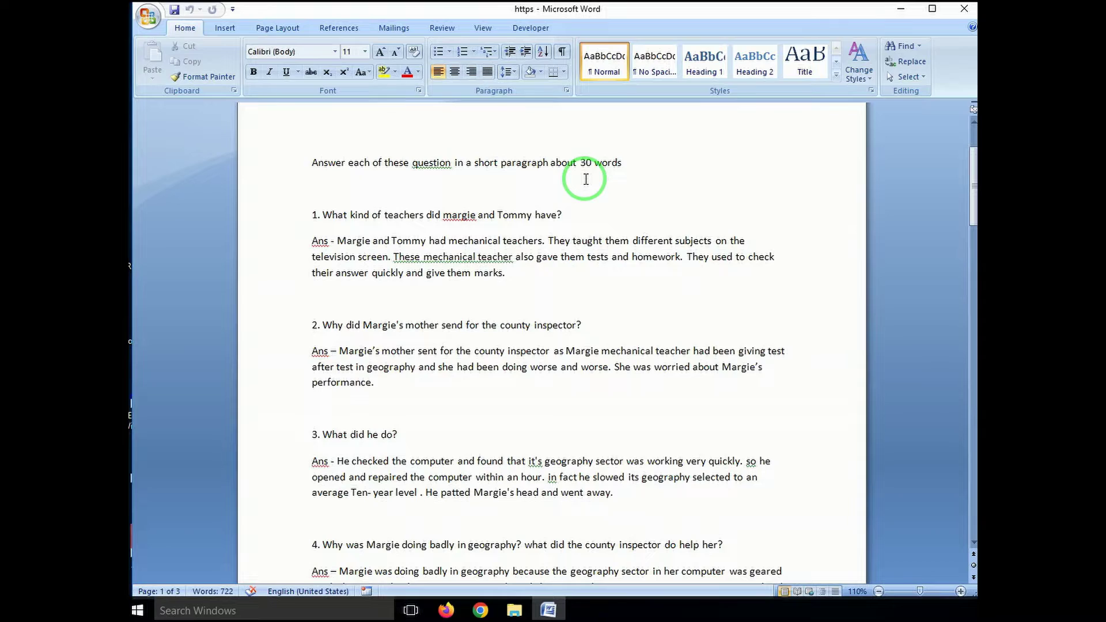
Step: Scroll through questions 1–5, place the cursor after answer 1, and select all text
{"action": "scroll", "coordinate": [570, 276], "scroll_direction": "down", "scroll_amount": 1}
{"action": "scroll", "coordinate": [553, 286], "scroll_direction": "down", "scroll_amount": 5}
{"action": "scroll", "coordinate": [546, 286], "scroll_direction": "down", "scroll_amount": 2}
{"action": "scroll", "coordinate": [546, 285], "scroll_direction": "up", "scroll_amount": 4}
{"action": "scroll", "coordinate": [548, 280], "scroll_direction": "up", "scroll_amount": 1}
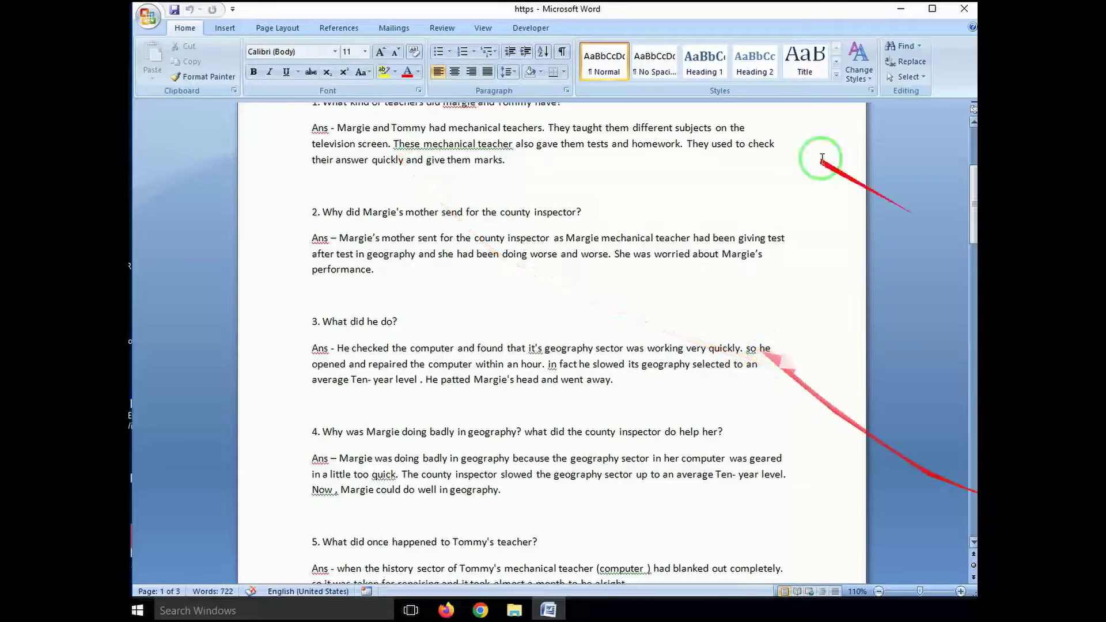
{"action": "left_click", "coordinate": [513, 169]}
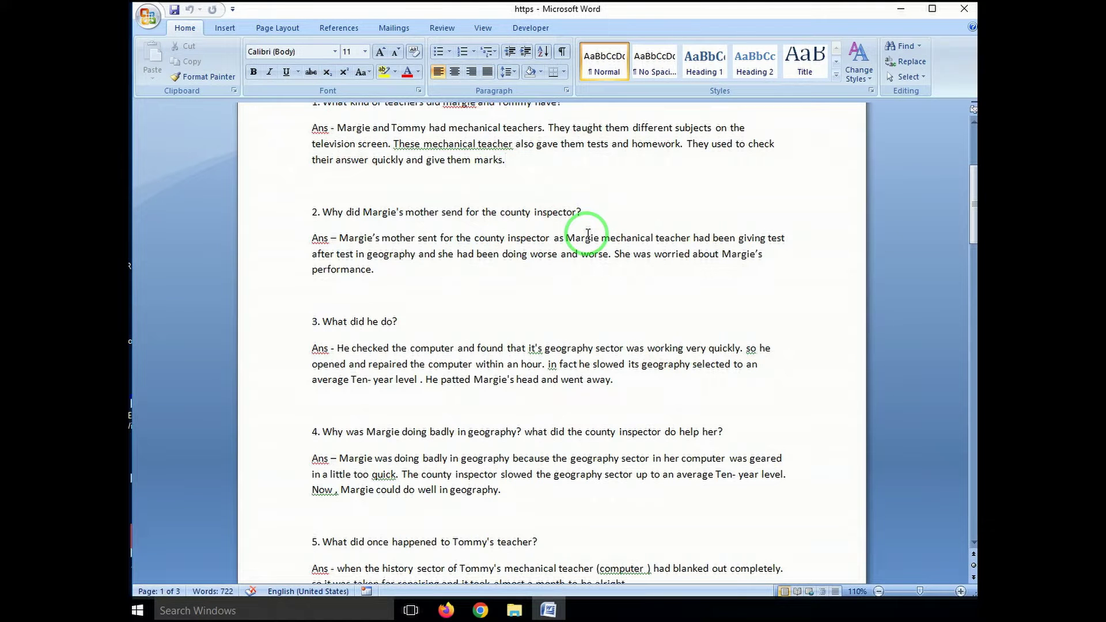
{"action": "key", "text": "ctrl+a"}
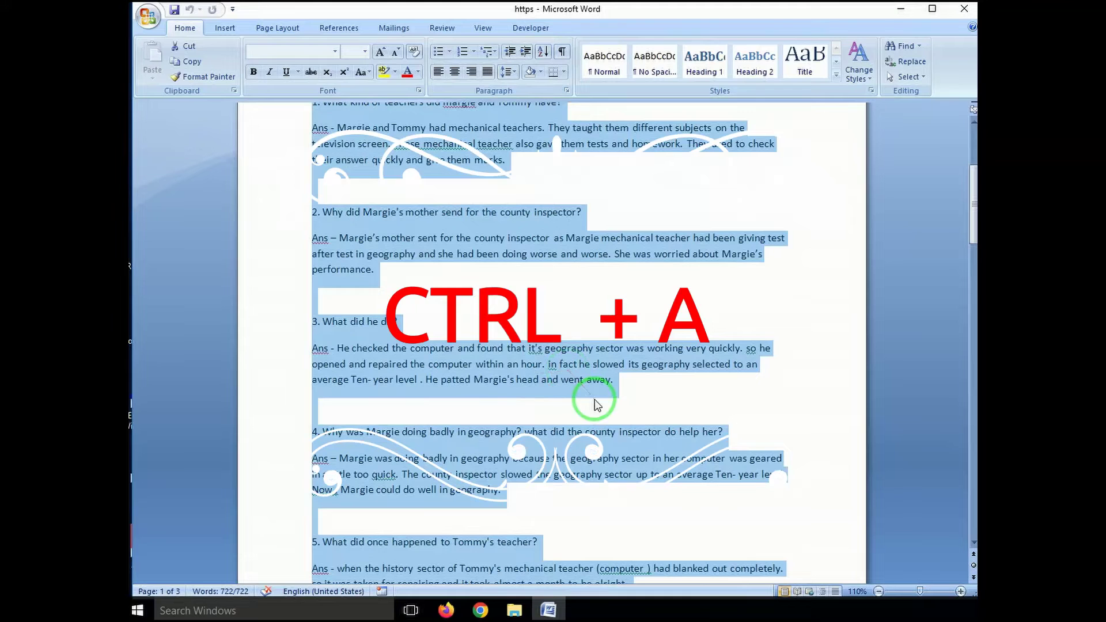
Step: Deselect everything and select 'geography and she had been doing worse and worse' in answer 2
{"action": "left_click", "coordinate": [652, 424]}
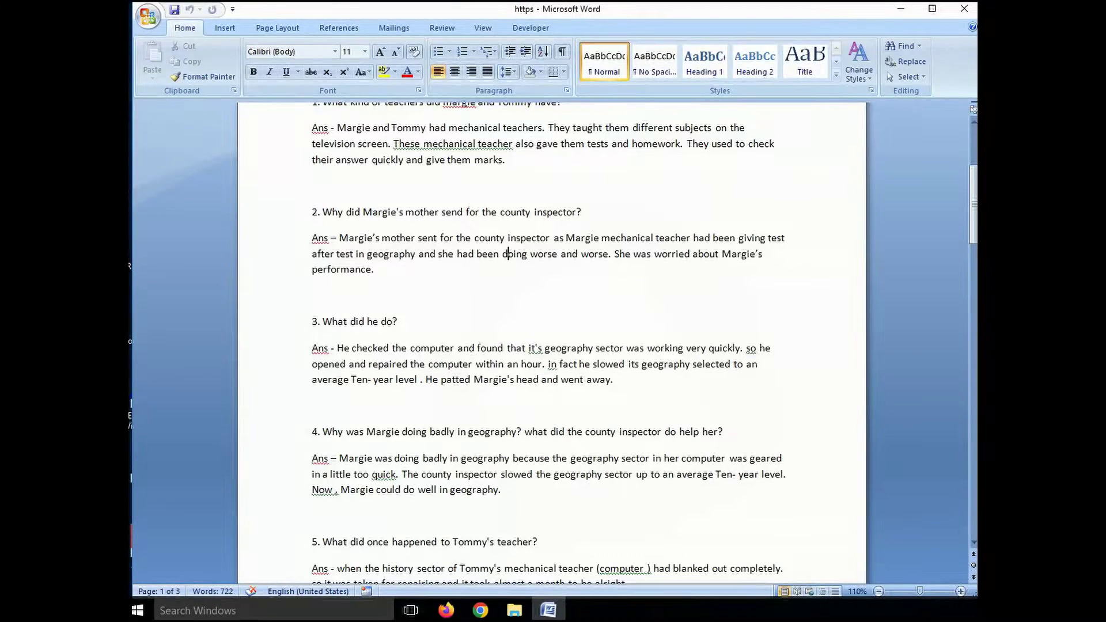
{"action": "left_click_drag", "start_coordinate": [608, 254], "coordinate": [367, 254]}
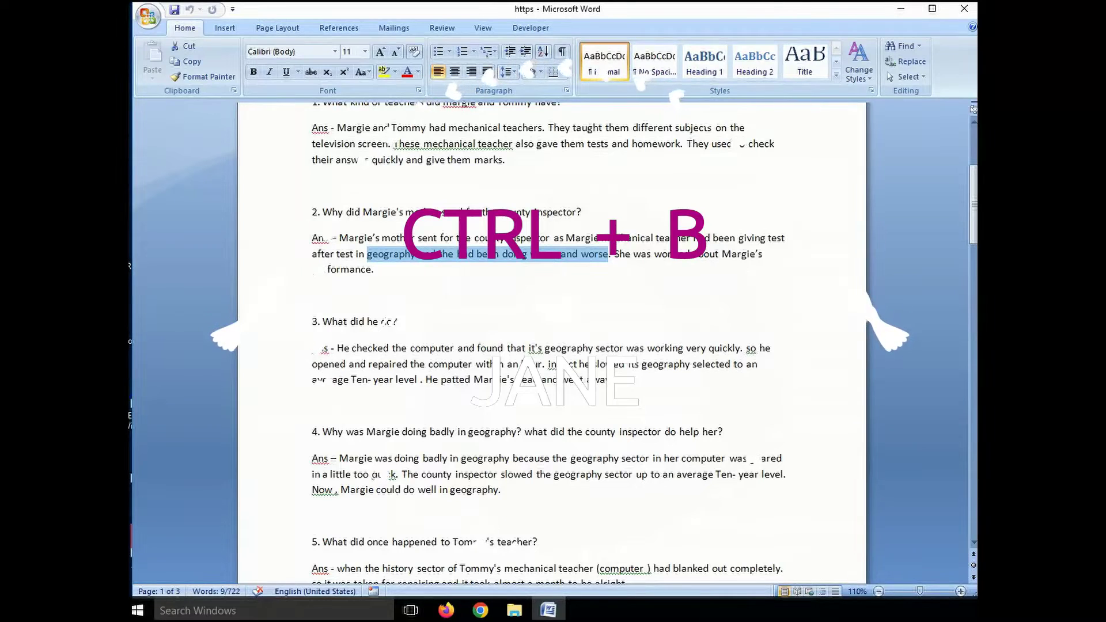
Step: Bold the answer-2 geography phrase and 'computer' in answer 3, then select question 3 with its answer
{"action": "key", "text": "ctrl+b"}
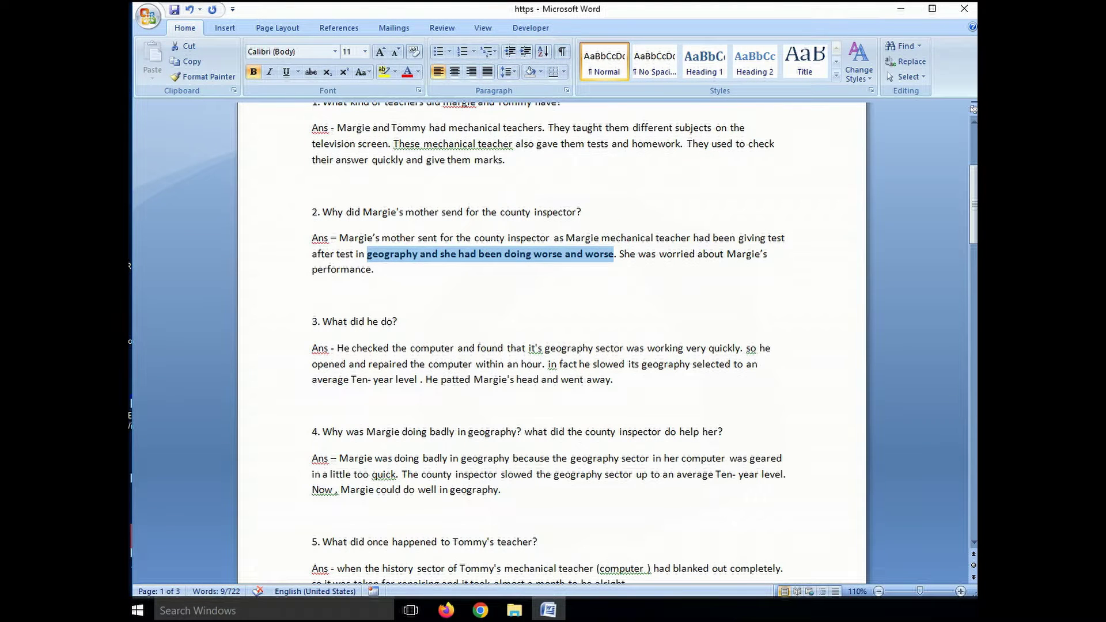
{"action": "left_click", "coordinate": [312, 295]}
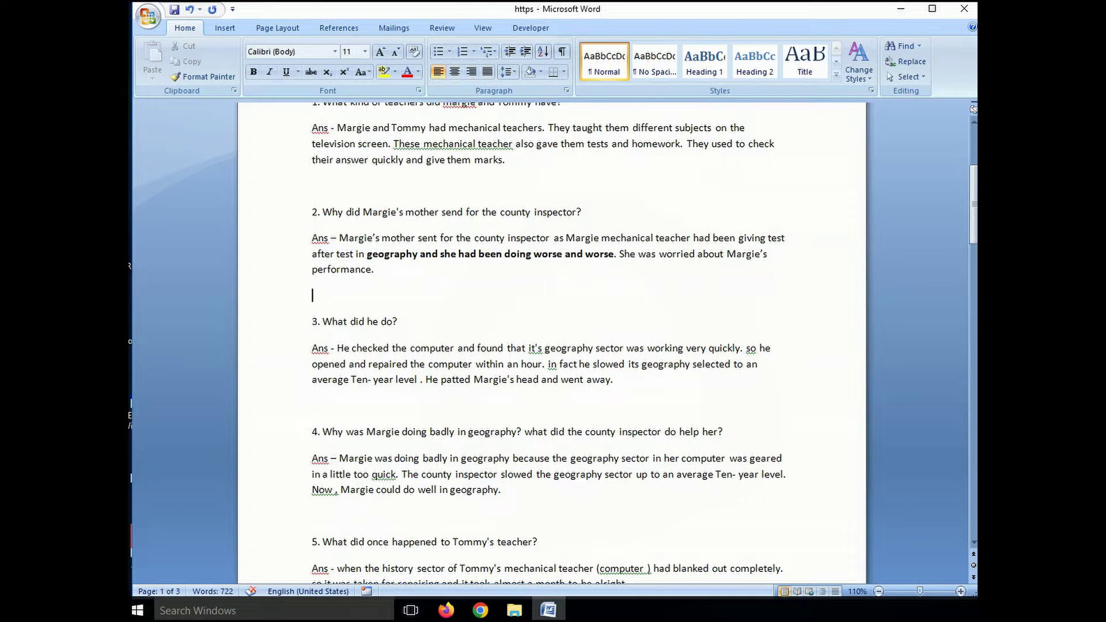
{"action": "left_click", "coordinate": [312, 405]}
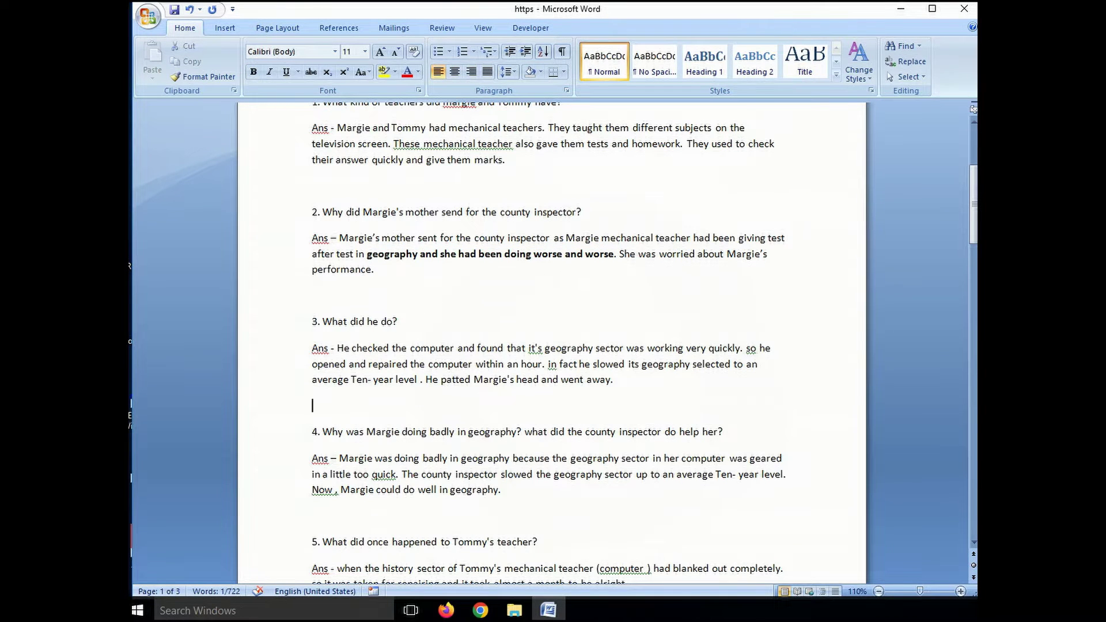
{"action": "left_click_drag", "start_coordinate": [455, 348], "coordinate": [409, 348]}
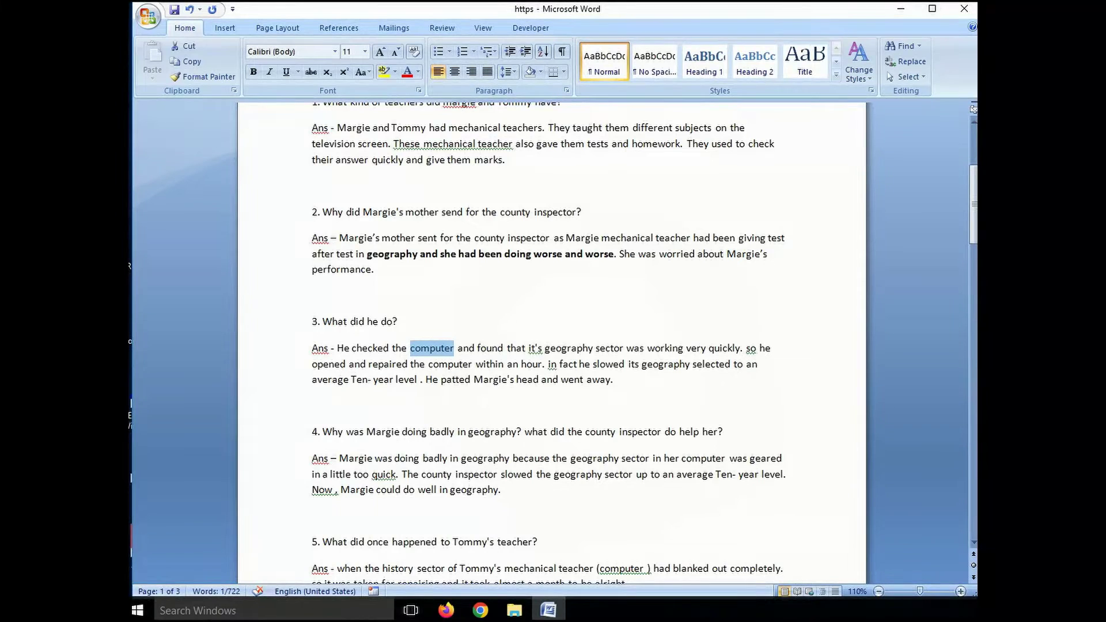
{"action": "key", "text": "ctrl+b"}
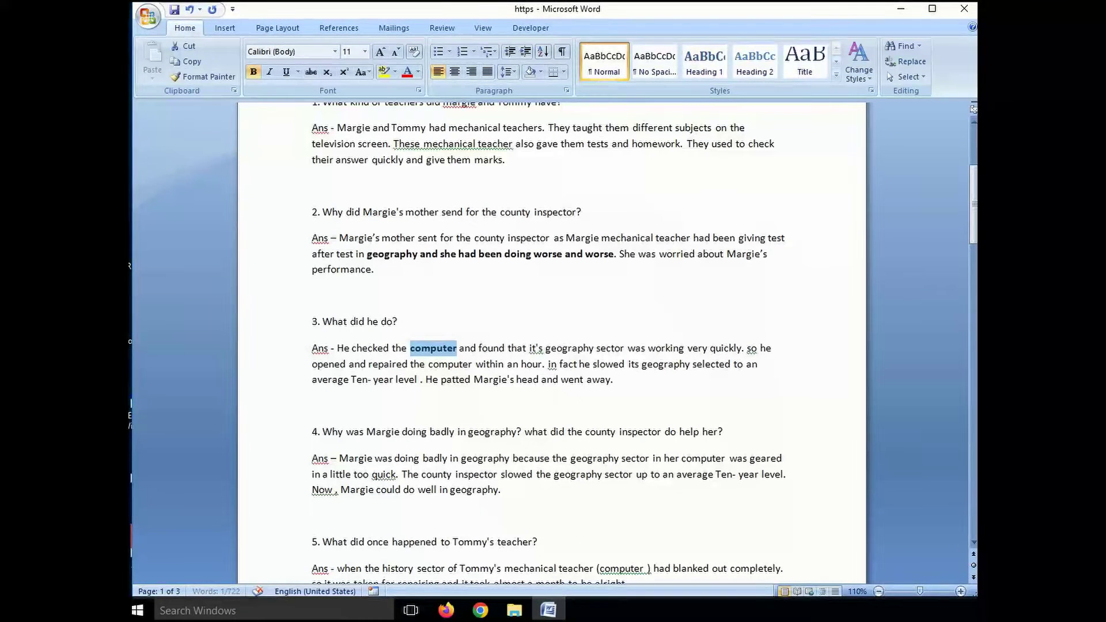
{"action": "left_click", "coordinate": [486, 432]}
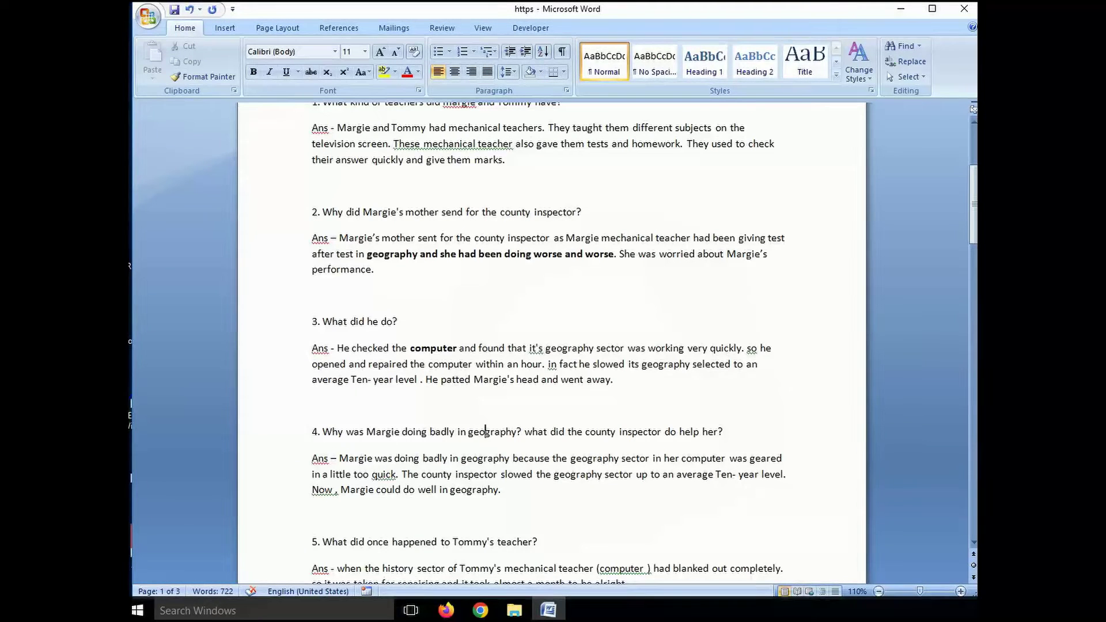
{"action": "left_click_drag", "start_coordinate": [311, 321], "coordinate": [618, 392]}
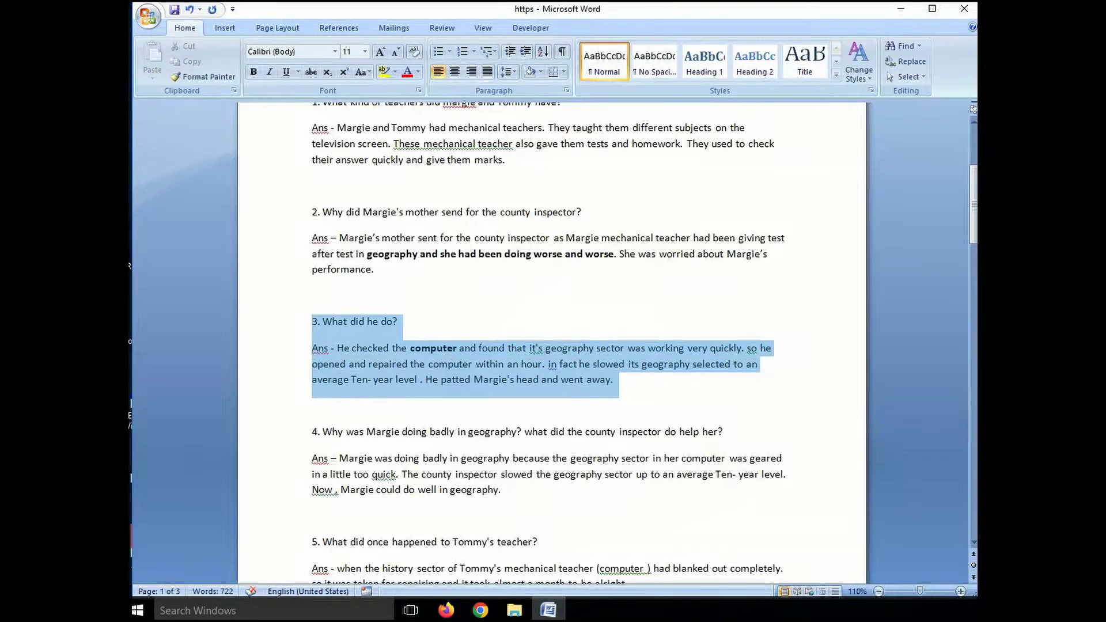
Step: Copy question 3 and its answer, view the clipboard, and bring up the Font dialog
{"action": "key", "text": "ctrl+c"}
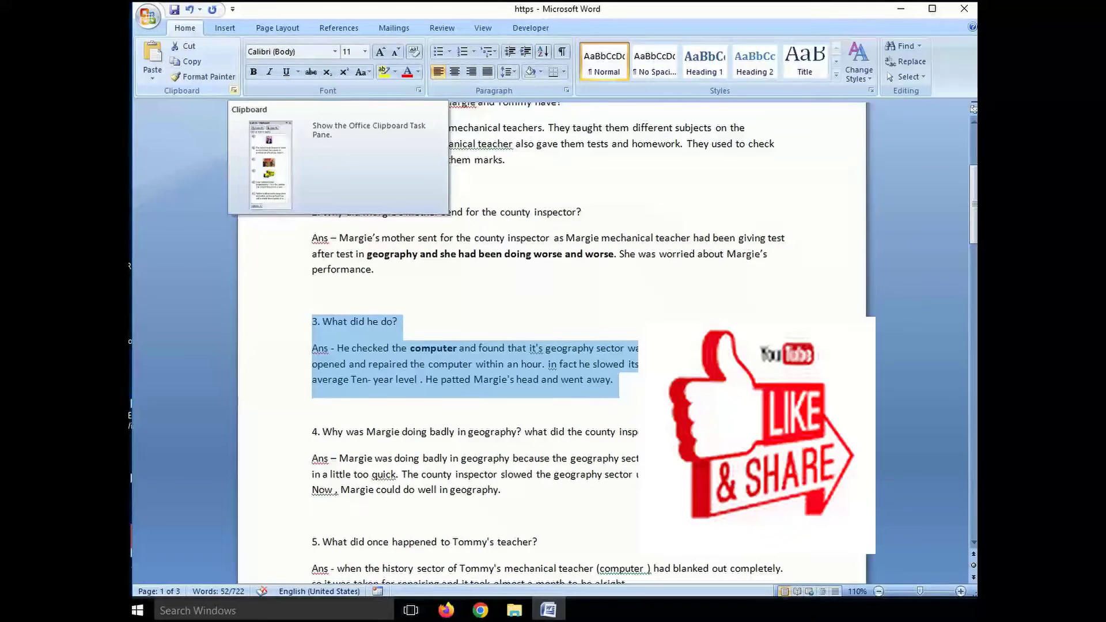
{"action": "left_click", "coordinate": [233, 91]}
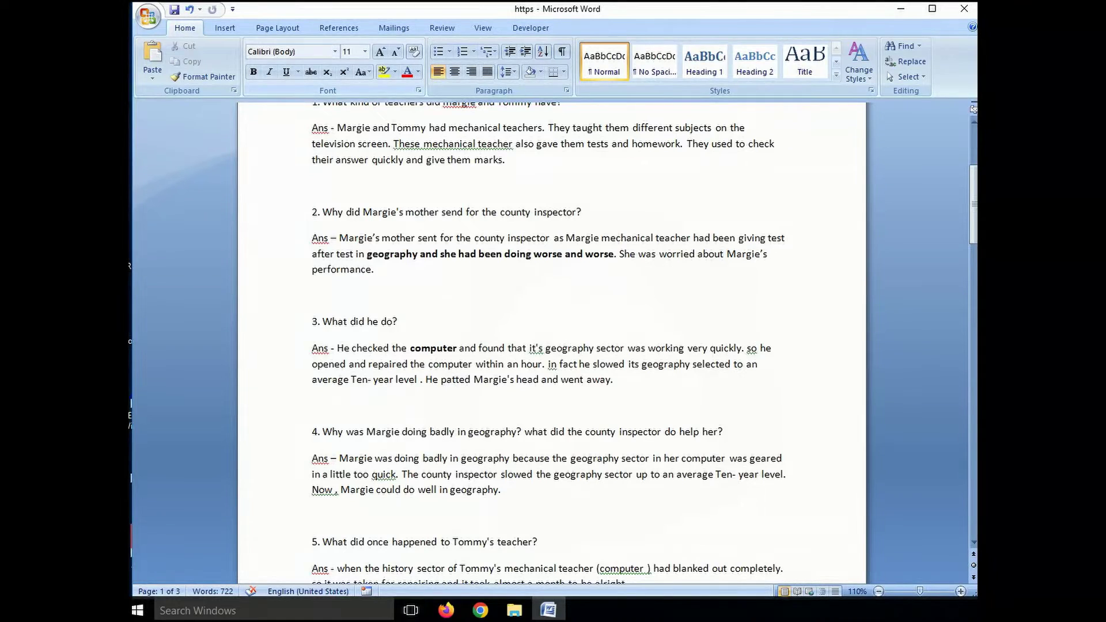
{"action": "key", "text": "ctrl+d"}
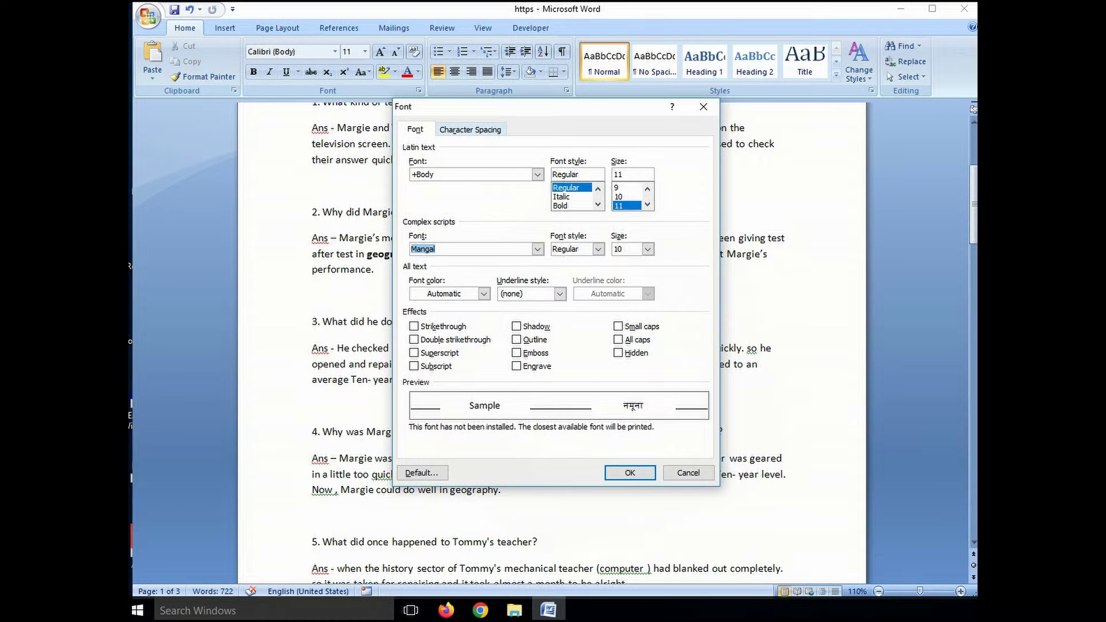
{"action": "left_click", "coordinate": [470, 129]}
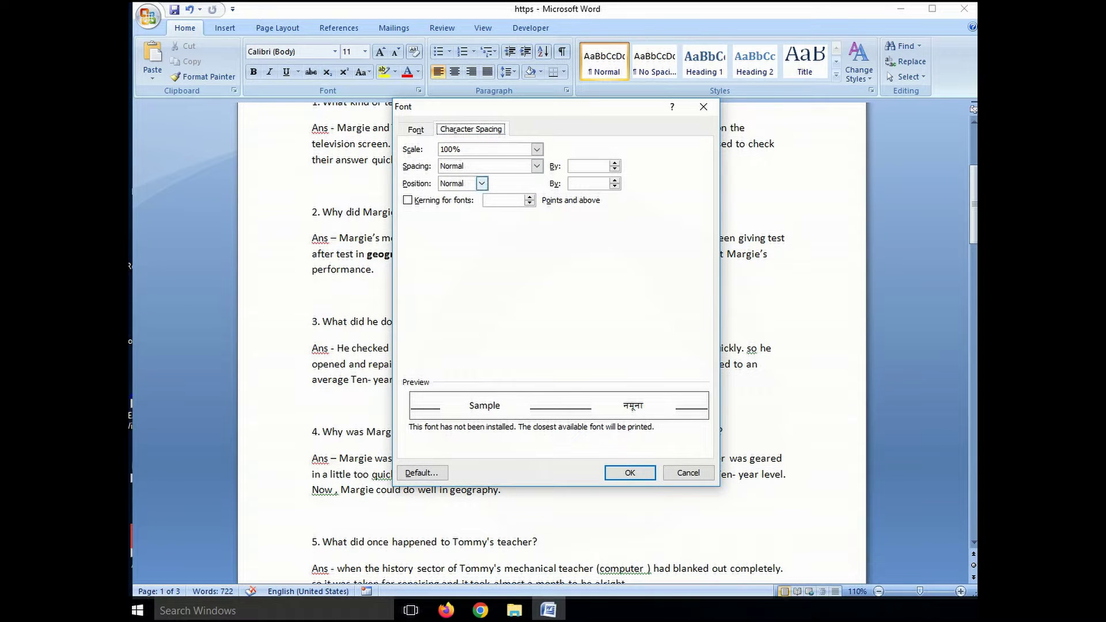
{"action": "left_click", "coordinate": [416, 129]}
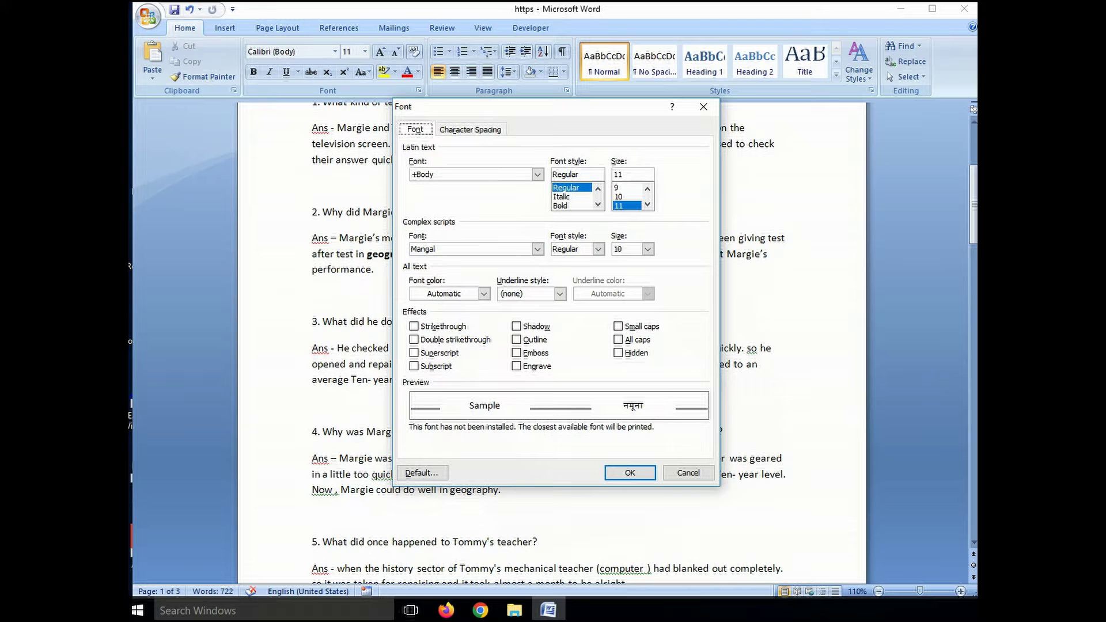
{"action": "key", "text": "Escape"}
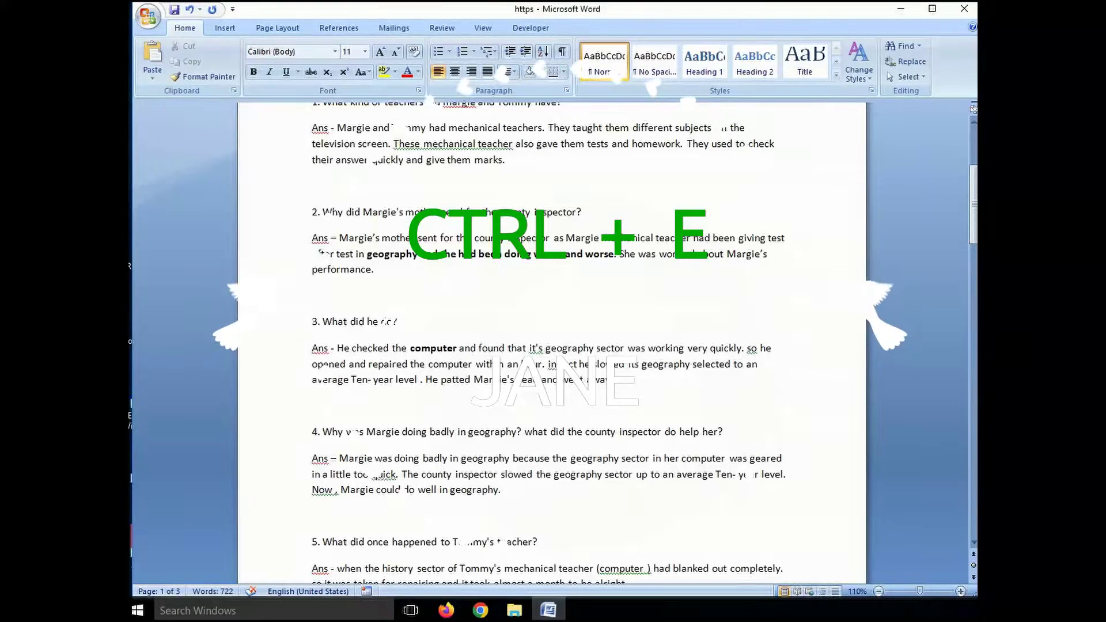
Step: Centre-align the answers to questions 3 and 2 with Ctrl+E
{"action": "key", "text": "ctrl+e"}
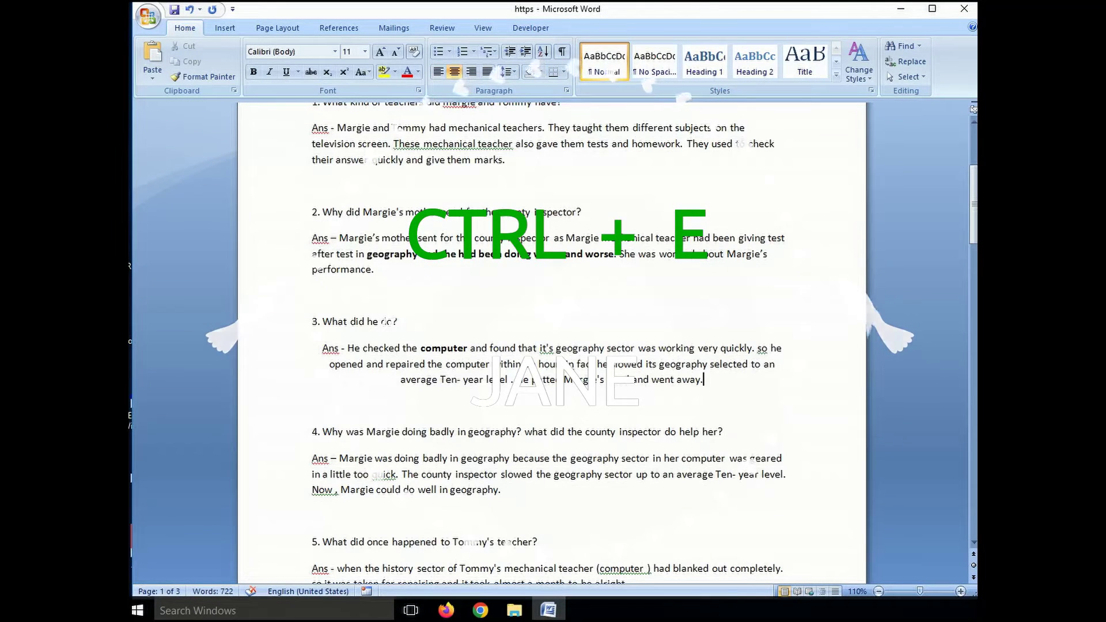
{"action": "key", "text": "ctrl+Up"}
{"action": "key", "text": "ctrl+shift+Down"}
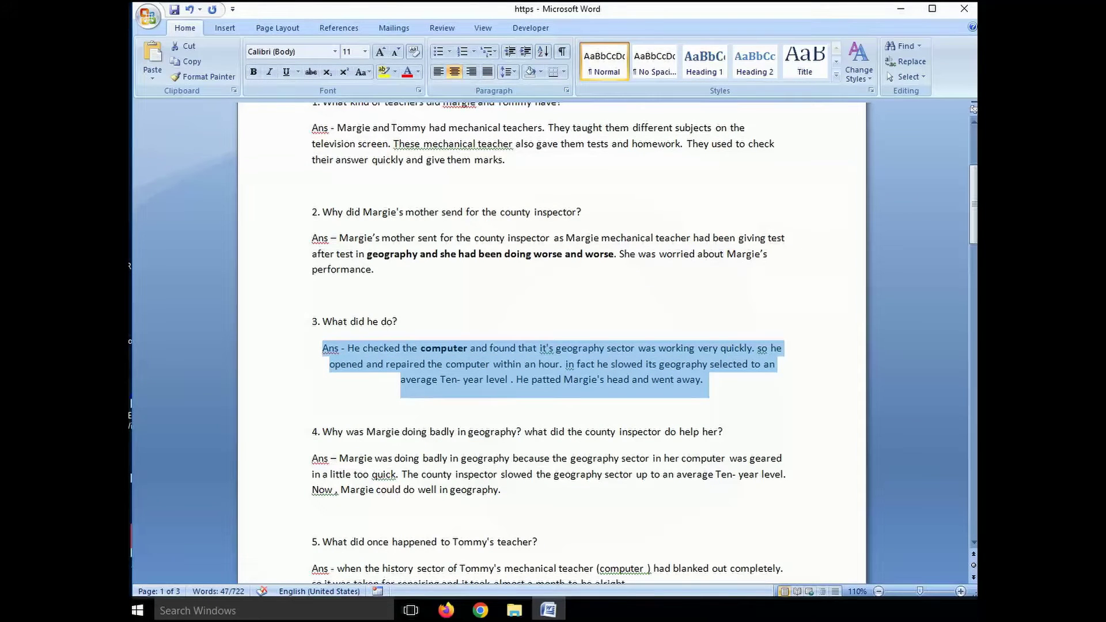
{"action": "left_click", "coordinate": [363, 212]}
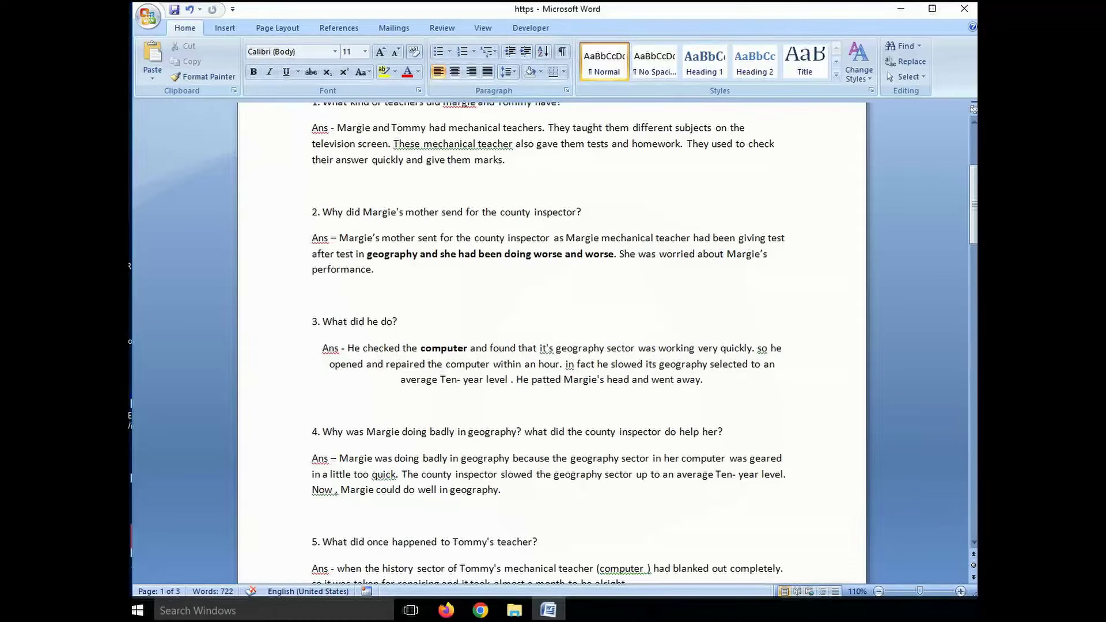
{"action": "left_click", "coordinate": [311, 237]}
{"action": "key", "text": "ctrl+e"}
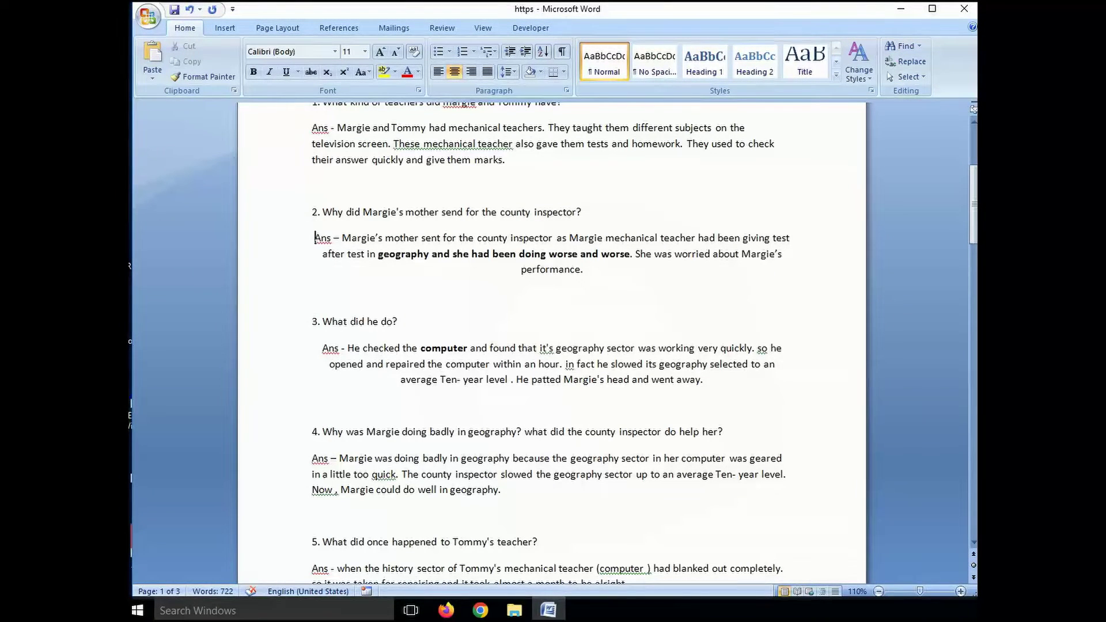
{"action": "key", "text": "ctrl+f"}
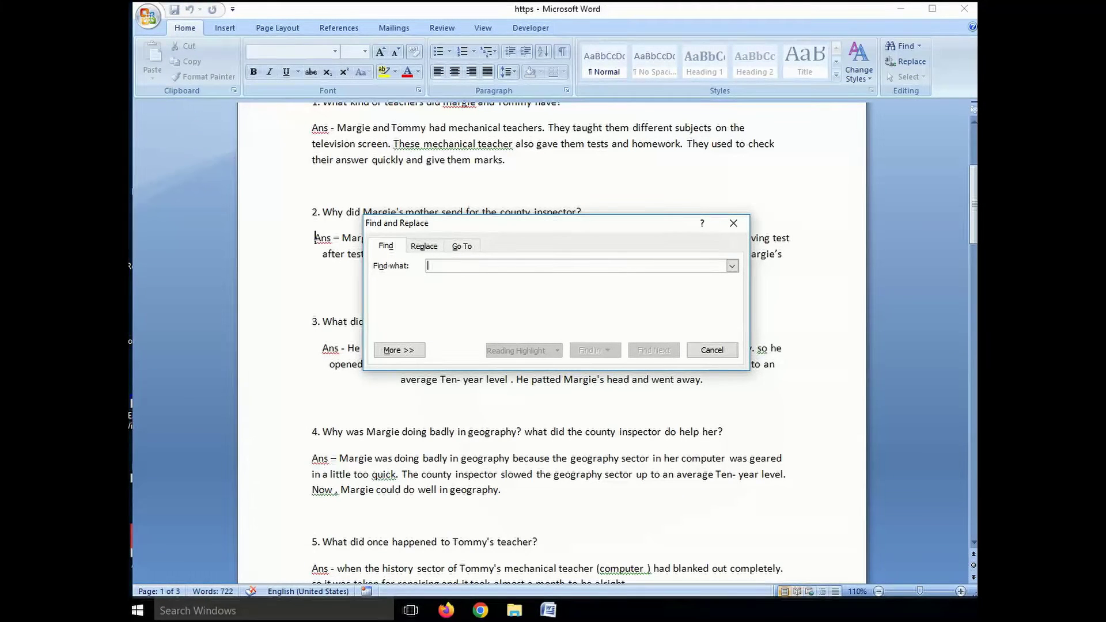
{"action": "left_click", "coordinate": [734, 223]}
{"action": "left_click", "coordinate": [919, 46]}
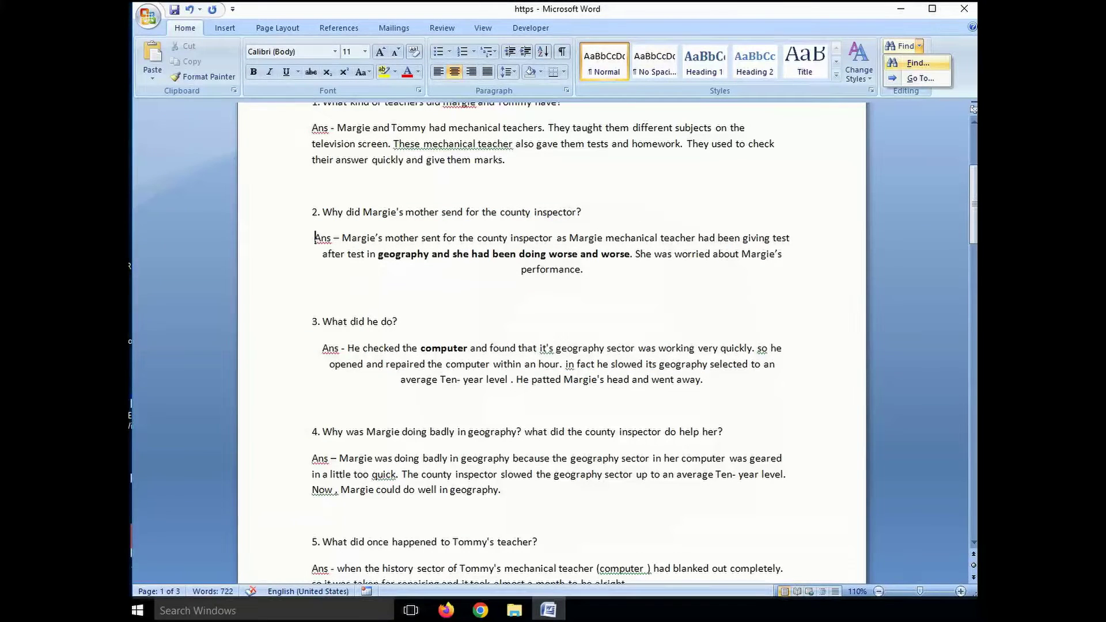
{"action": "left_click", "coordinate": [917, 63]}
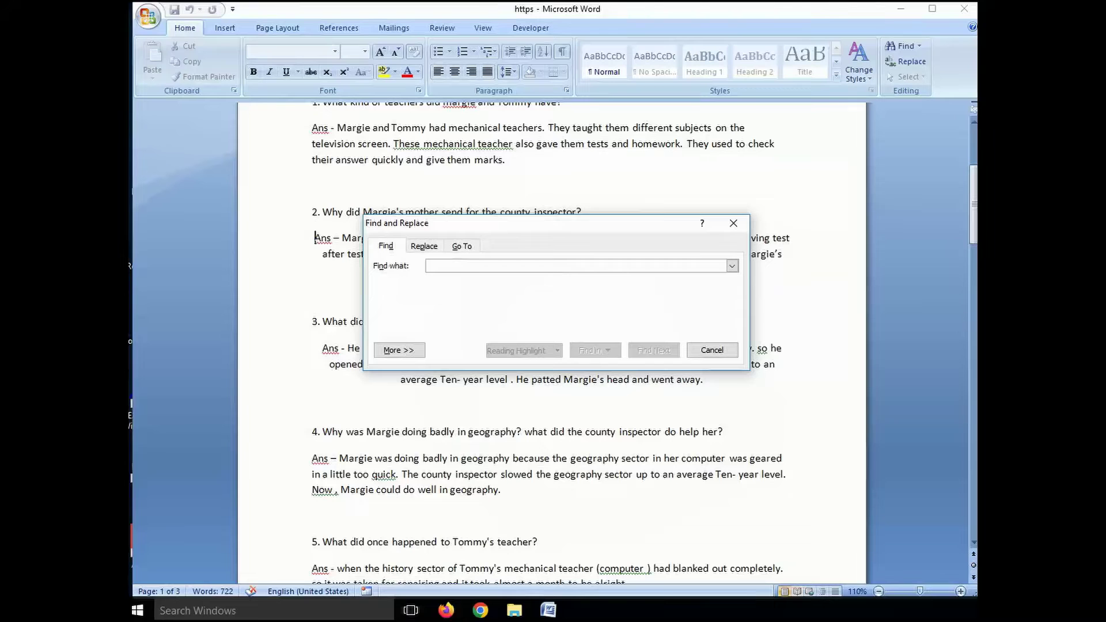
{"action": "type", "text": "county"}
{"action": "key", "text": "Return"}
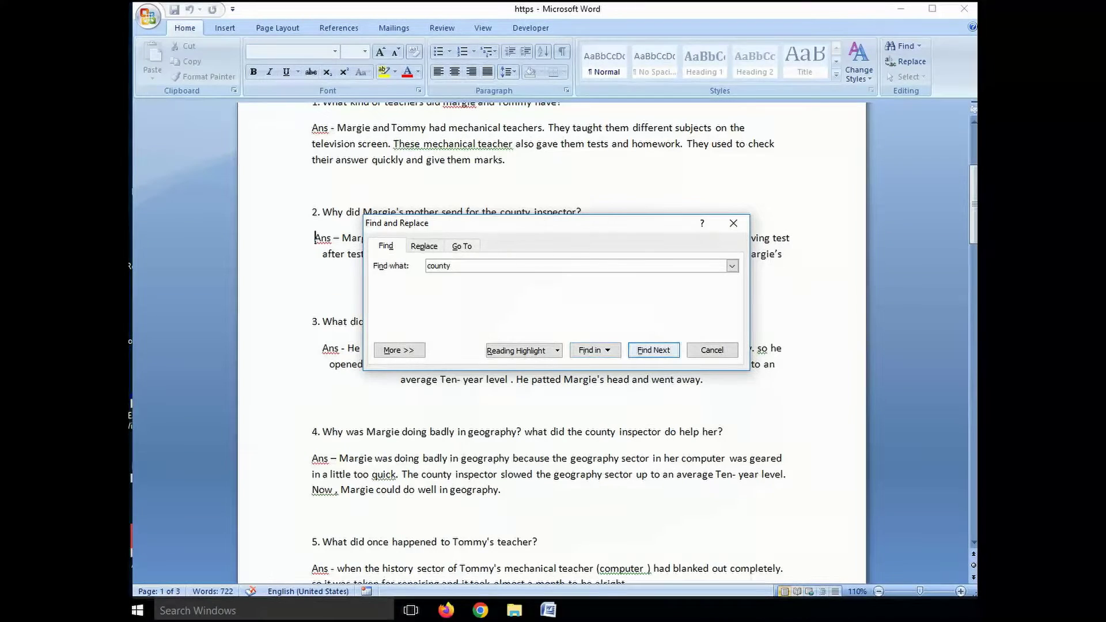
{"action": "left_click_drag", "start_coordinate": [518, 84], "coordinate": [565, 52]}
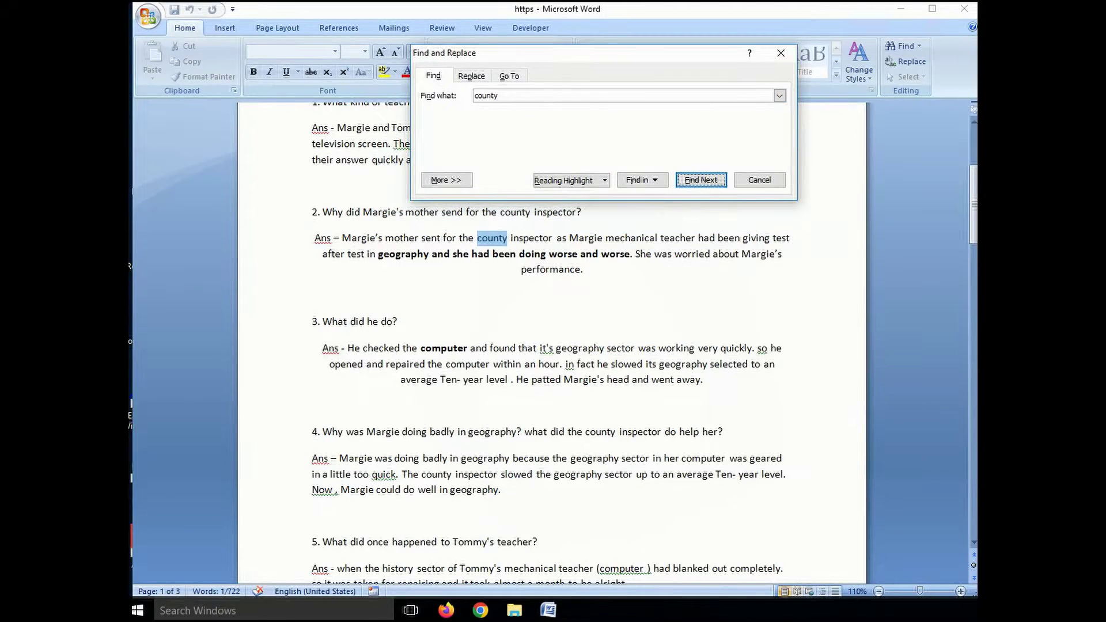
{"action": "left_click", "coordinate": [701, 179]}
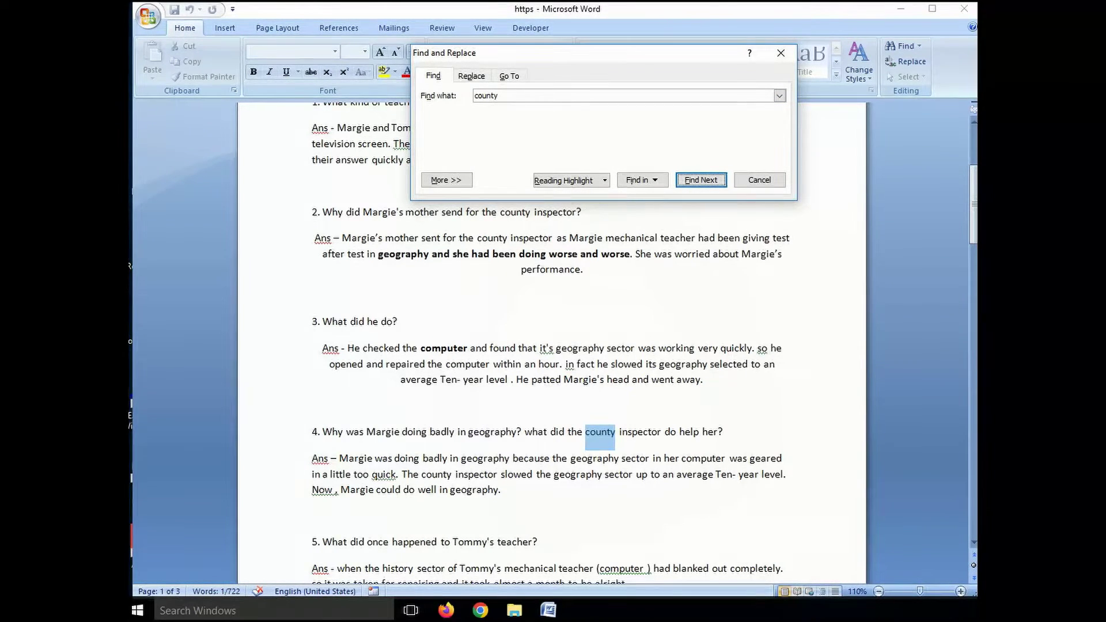
{"action": "key", "text": "Escape"}
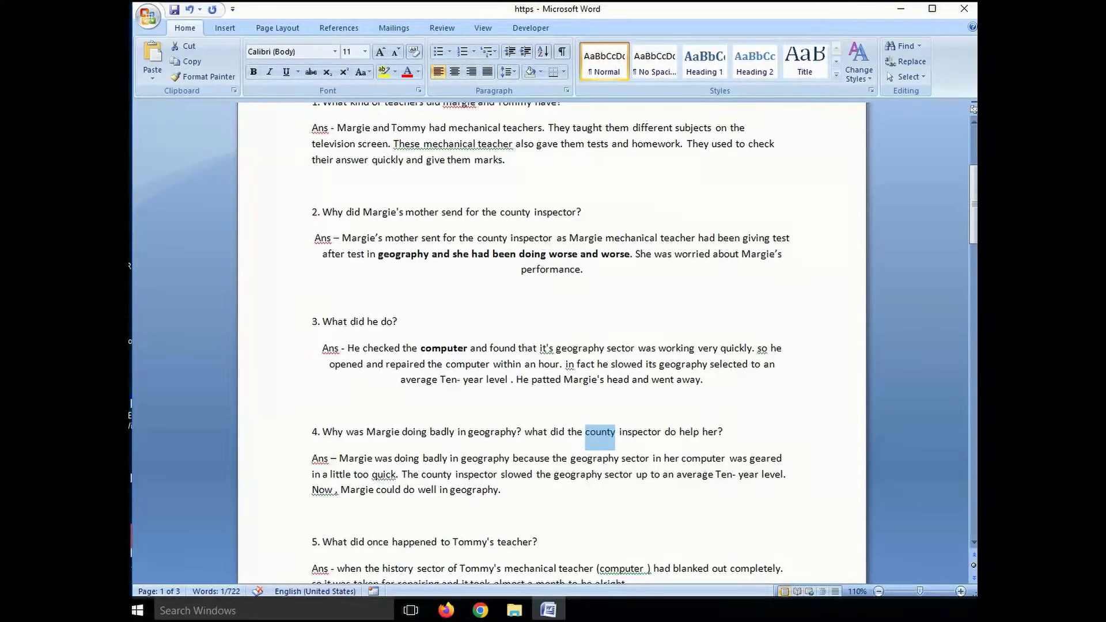
{"action": "key", "text": "ctrl+g"}
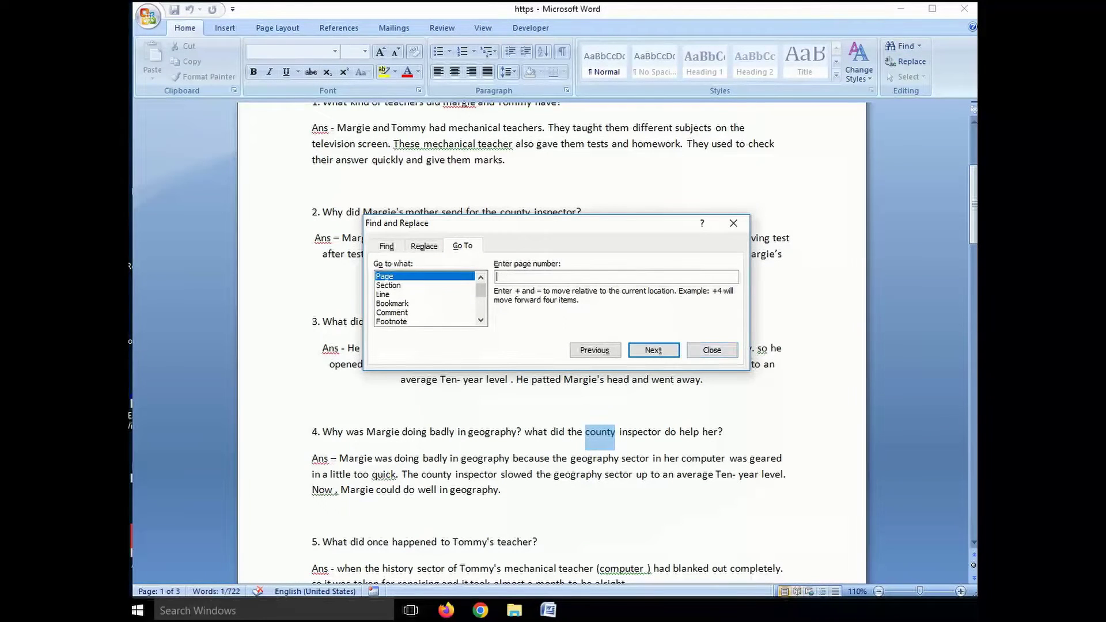
{"action": "key", "text": "Escape"}
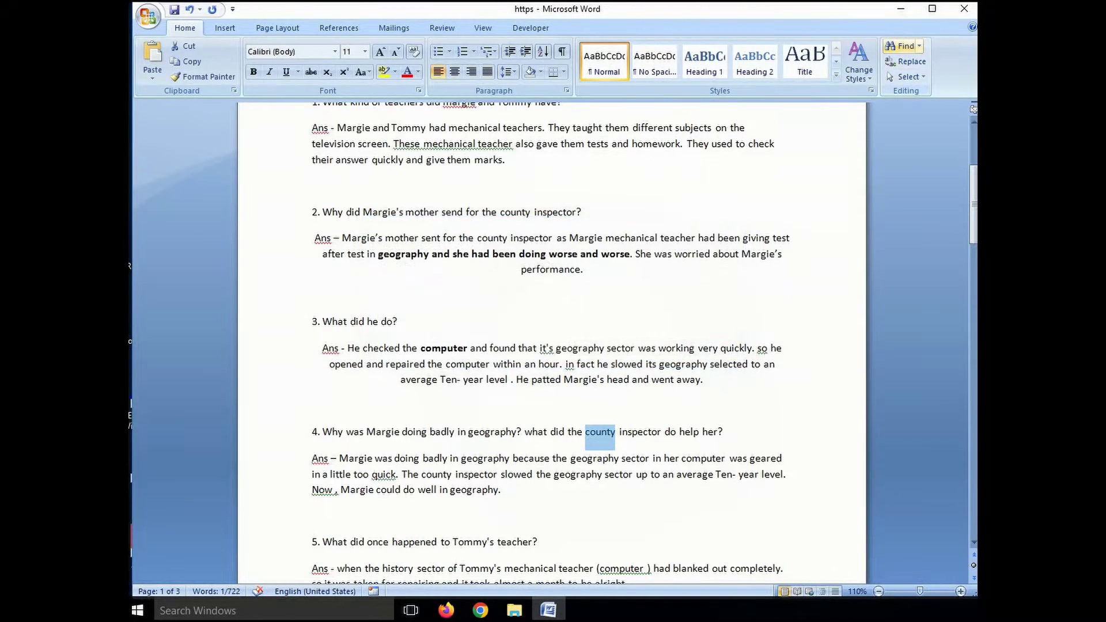
{"action": "left_click", "coordinate": [919, 46]}
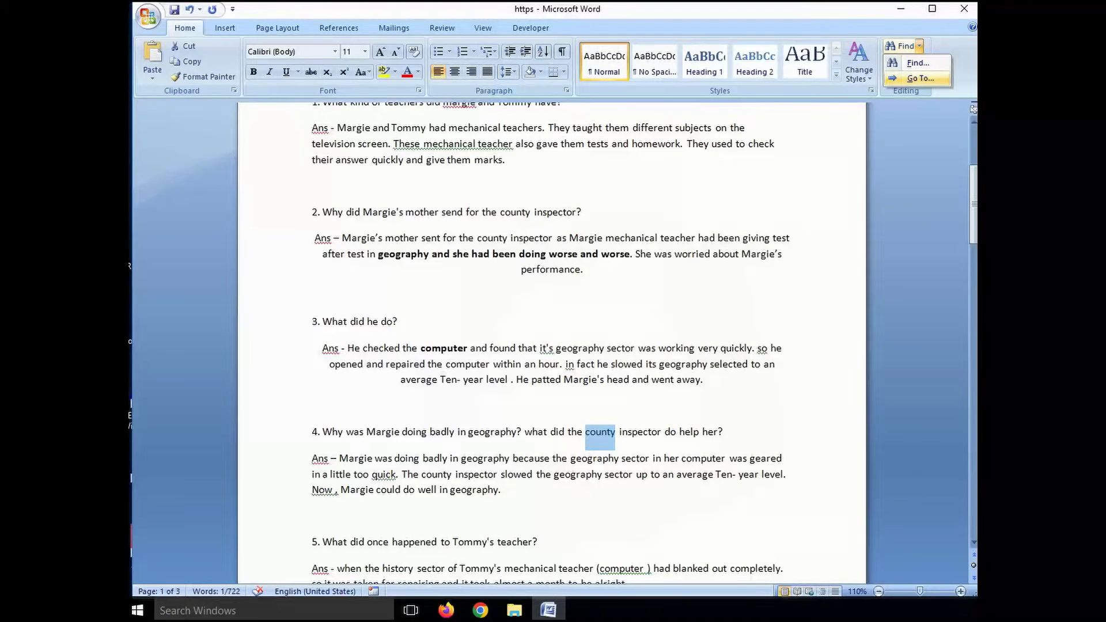
{"action": "key", "text": "Escape"}
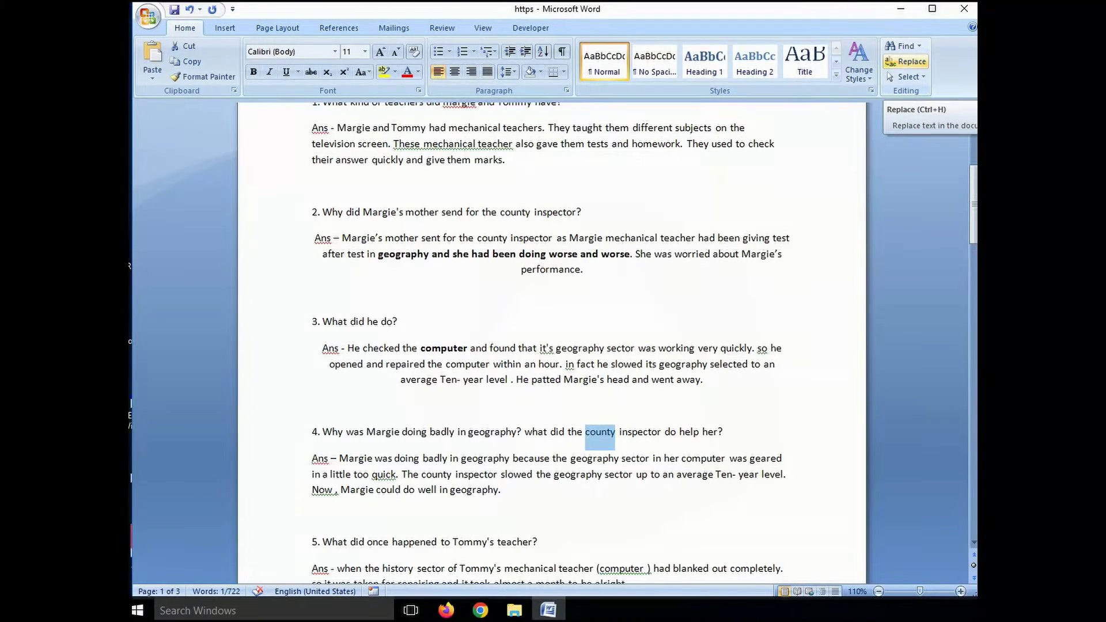
{"action": "left_click", "coordinate": [907, 61]}
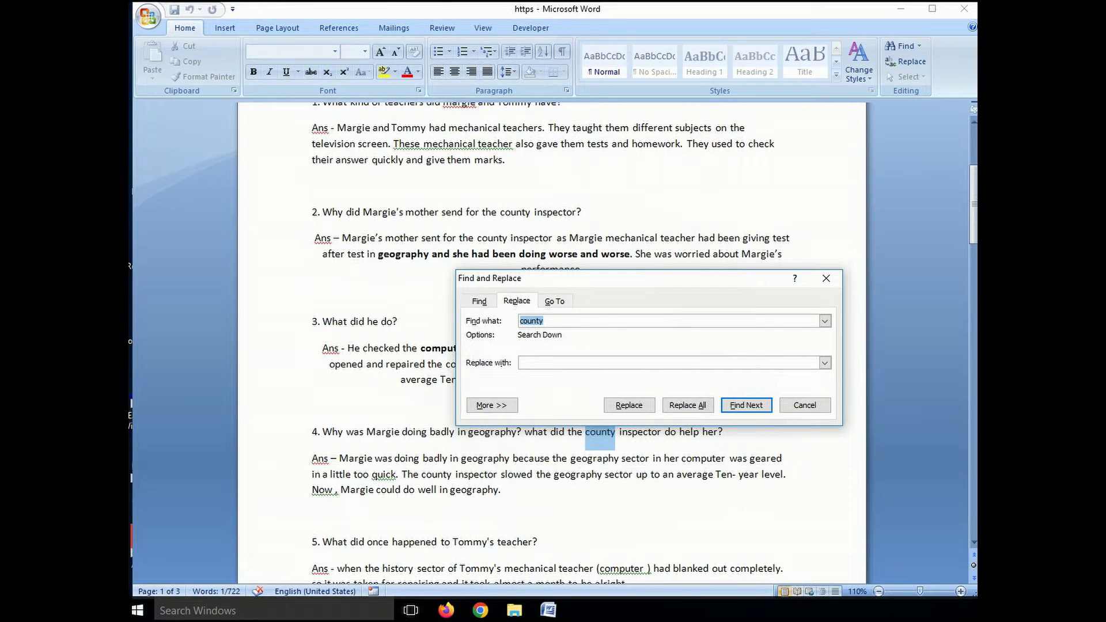
{"action": "key", "text": "Escape"}
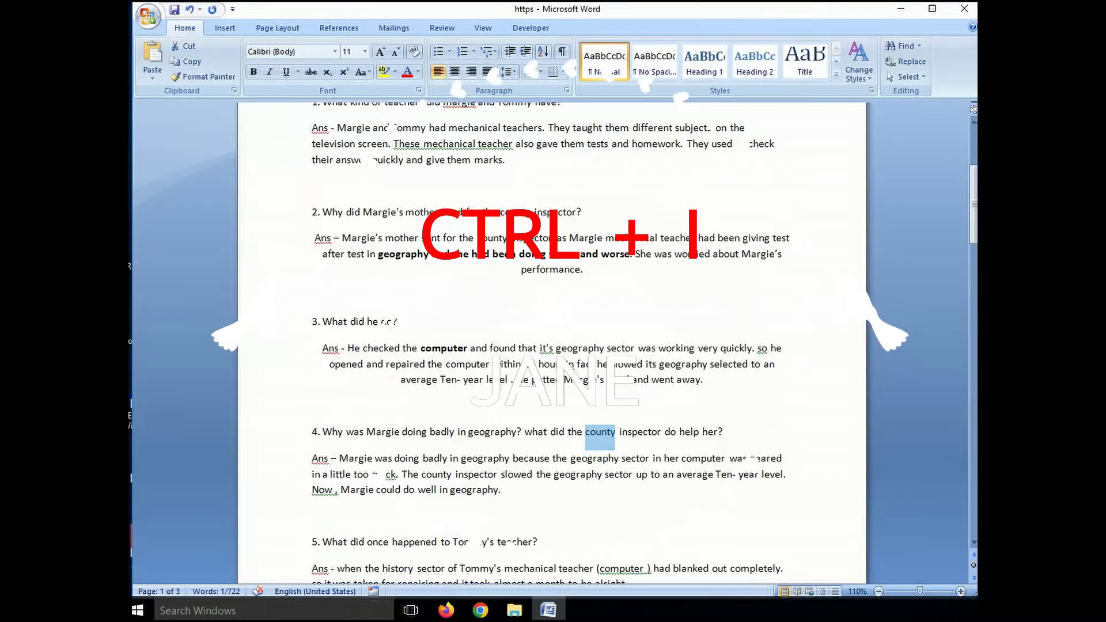
Step: Select the whole of question 2, including its question mark, and italicise it with Ctrl+I
{"action": "double_click", "coordinate": [330, 212]}
{"action": "key", "text": "ctrl+shift+Right"}
{"action": "key", "text": "ctrl+shift+Right"}
{"action": "key", "text": "ctrl+shift+Right"}
{"action": "left_click_drag", "start_coordinate": [576, 212], "coordinate": [583, 212]}
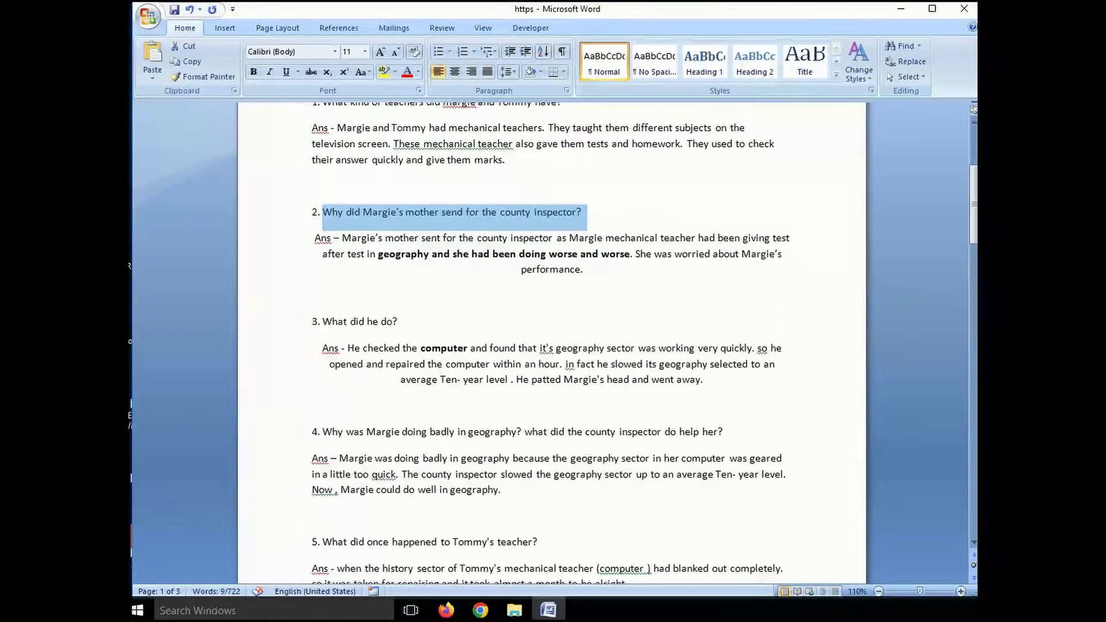
{"action": "key", "text": "ctrl+i"}
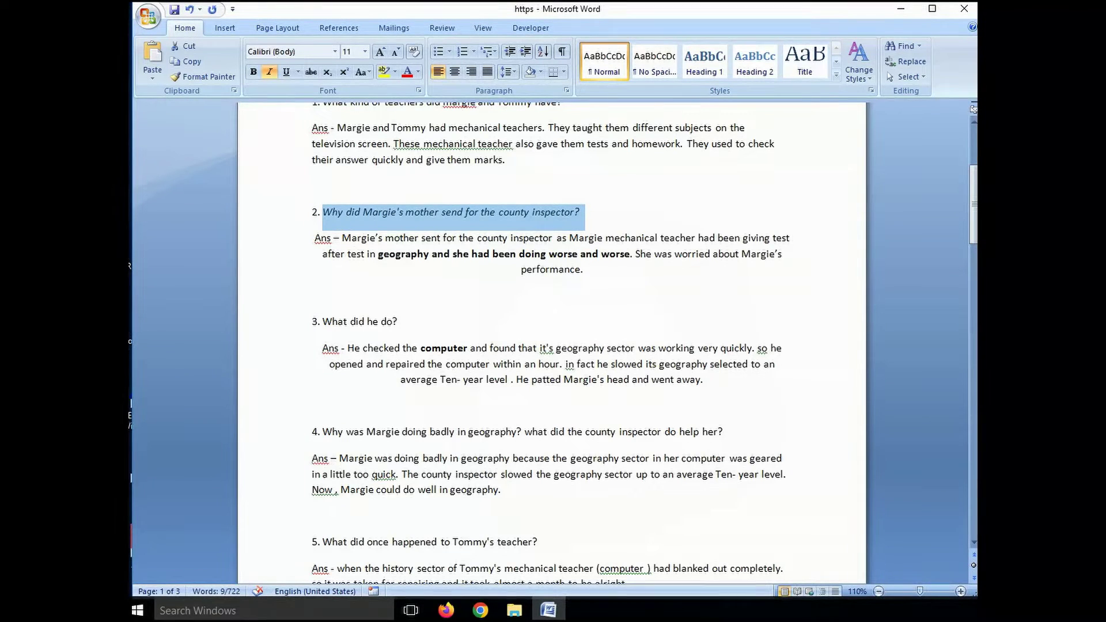
{"action": "left_click", "coordinate": [580, 212]}
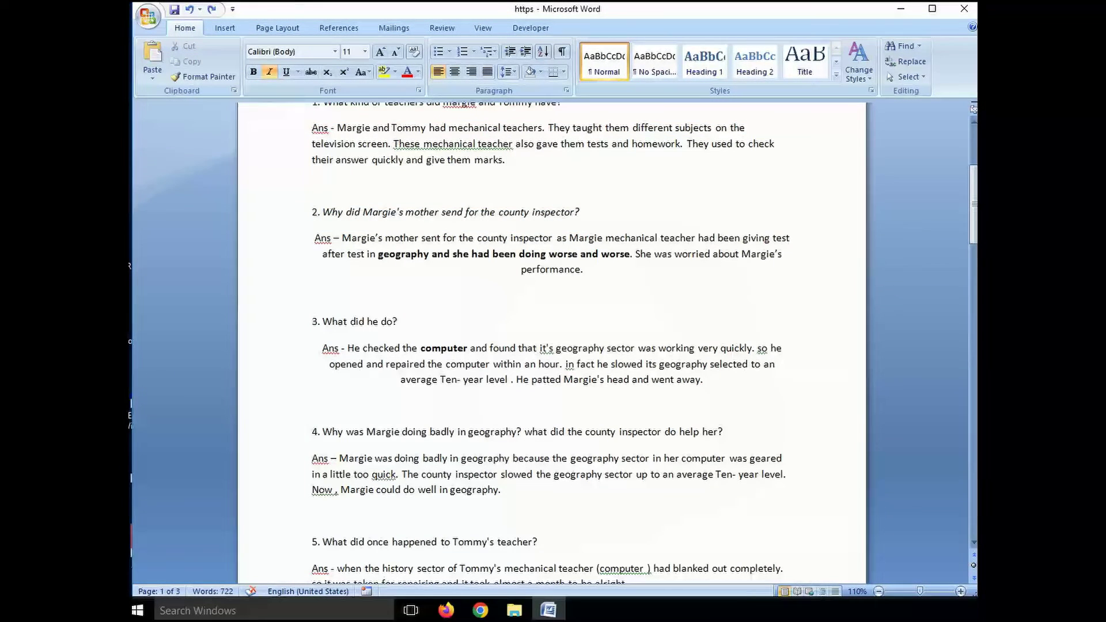
Step: Indent question 2 with Ctrl+M, then remove the indent and left-align its answer
{"action": "key", "text": "ctrl+m"}
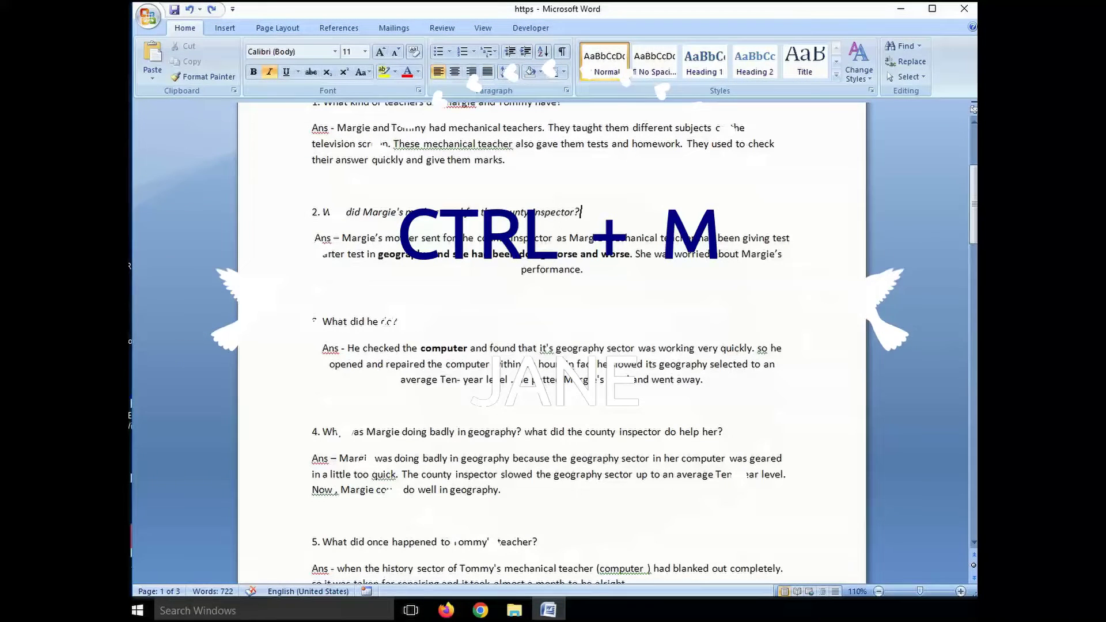
{"action": "key", "text": "ctrl+m"}
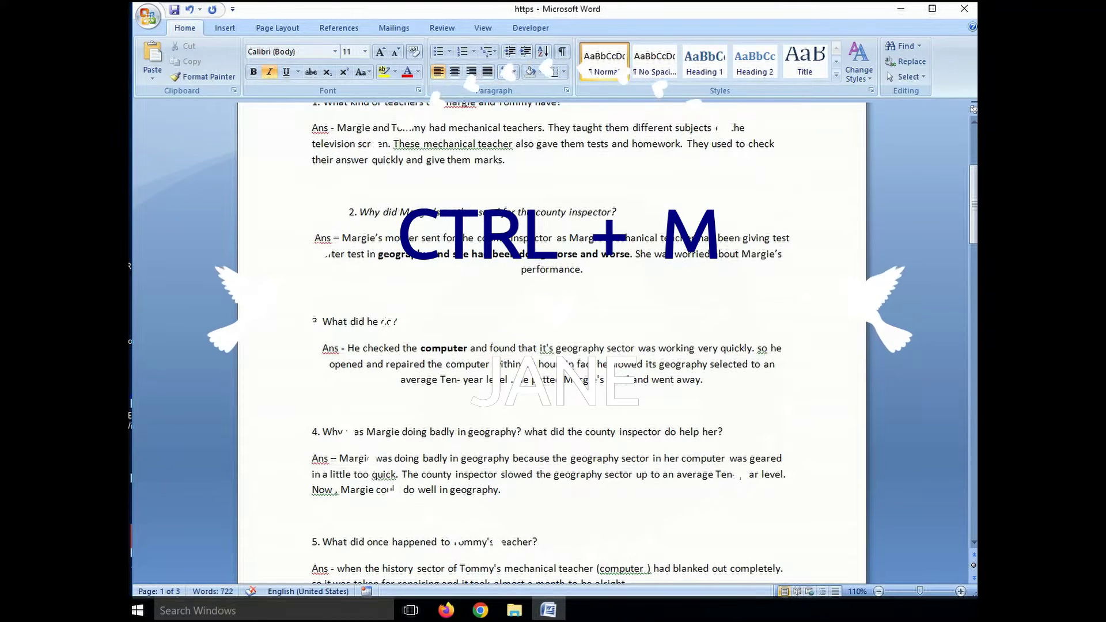
{"action": "left_click_drag", "start_coordinate": [349, 212], "coordinate": [611, 212]}
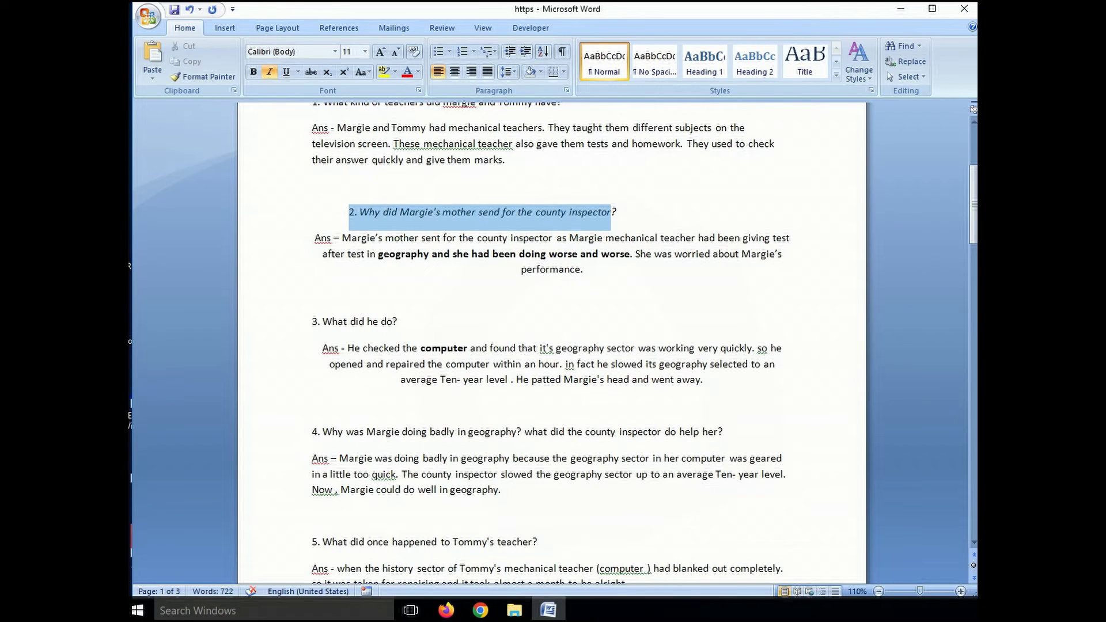
{"action": "left_click", "coordinate": [584, 269]}
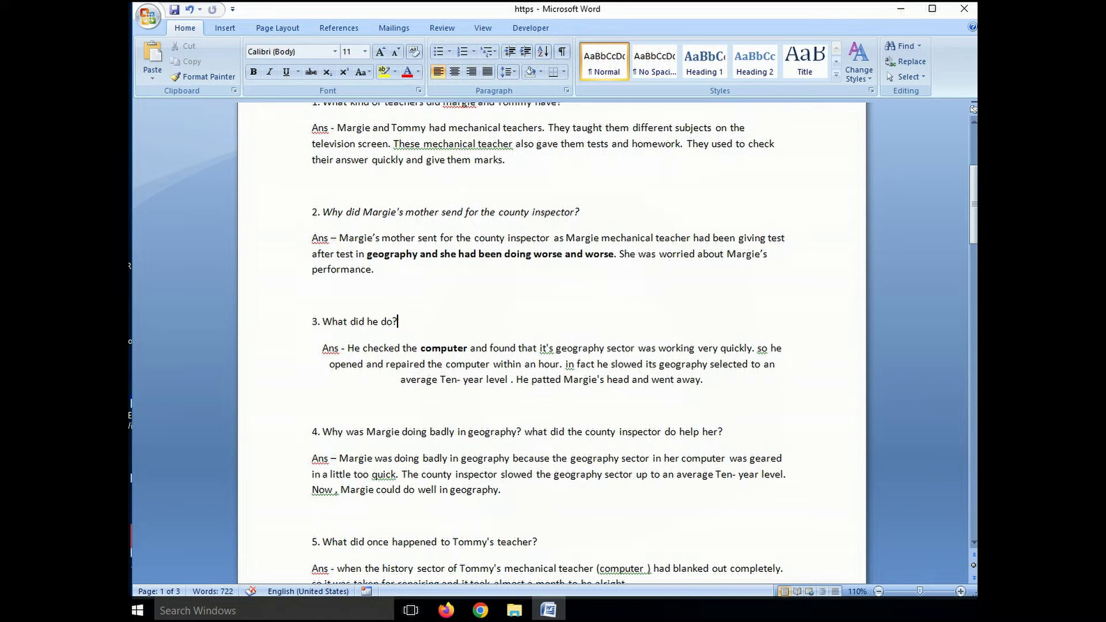
{"action": "left_click", "coordinate": [148, 17]}
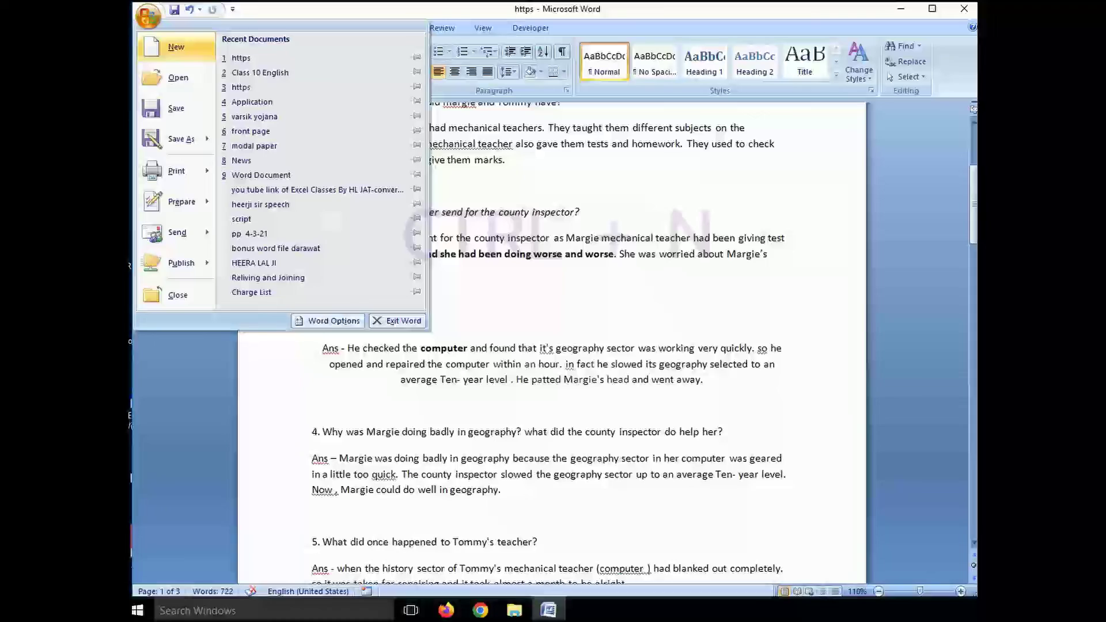
Step: Start a new blank document, cancel the Open dialog, and bring up Print with Microsoft Print to PDF
{"action": "key", "text": "Escape"}
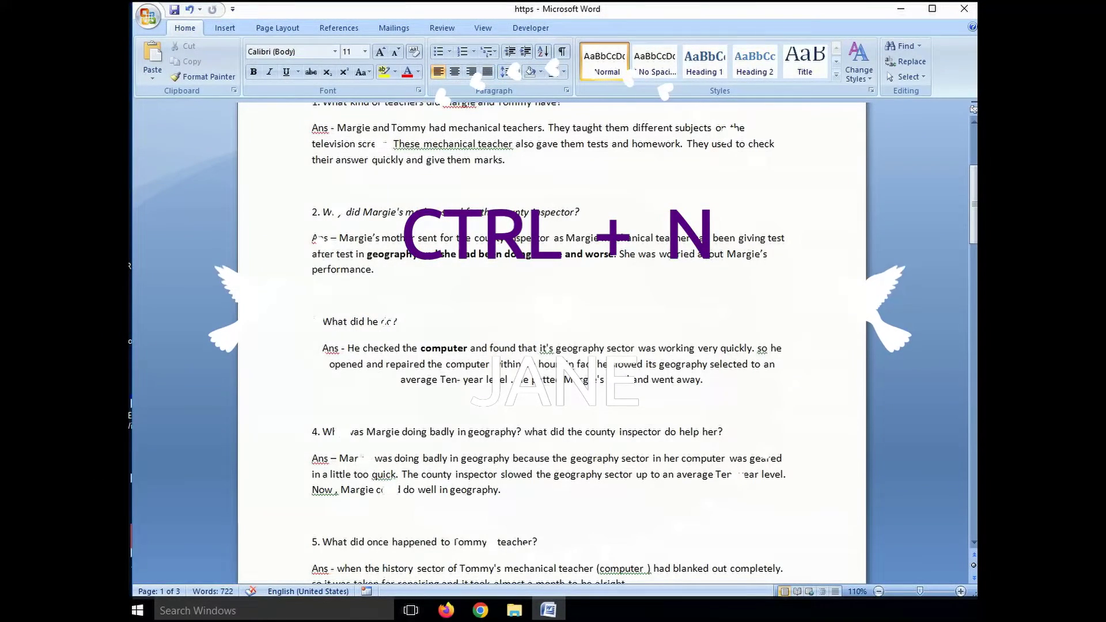
{"action": "key", "text": "ctrl+n"}
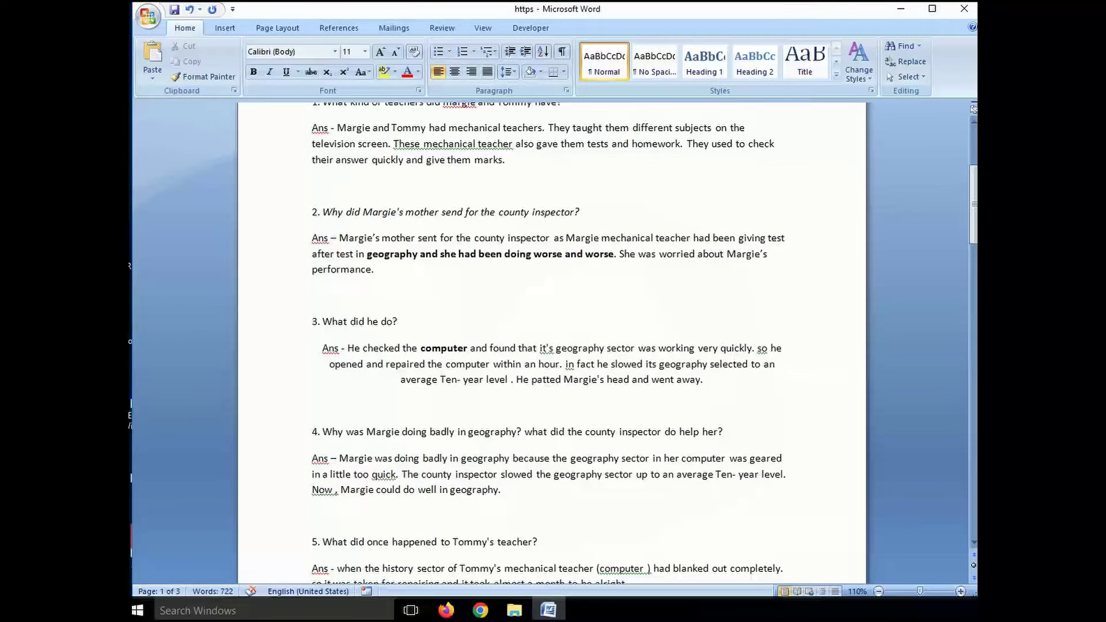
{"action": "key", "text": "ctrl+o"}
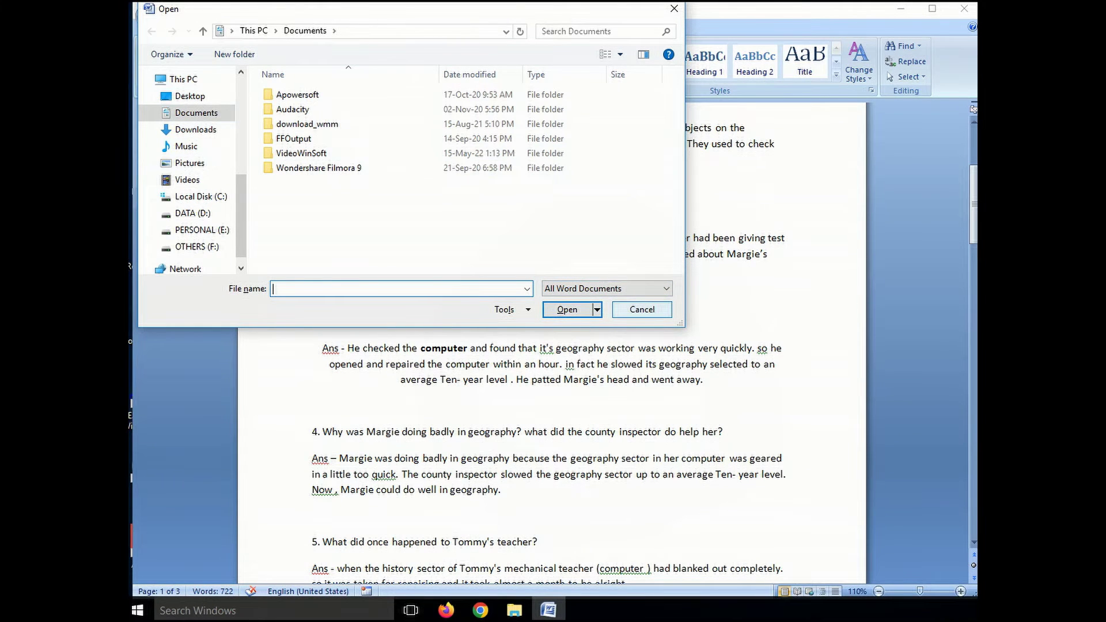
{"action": "left_click", "coordinate": [642, 309]}
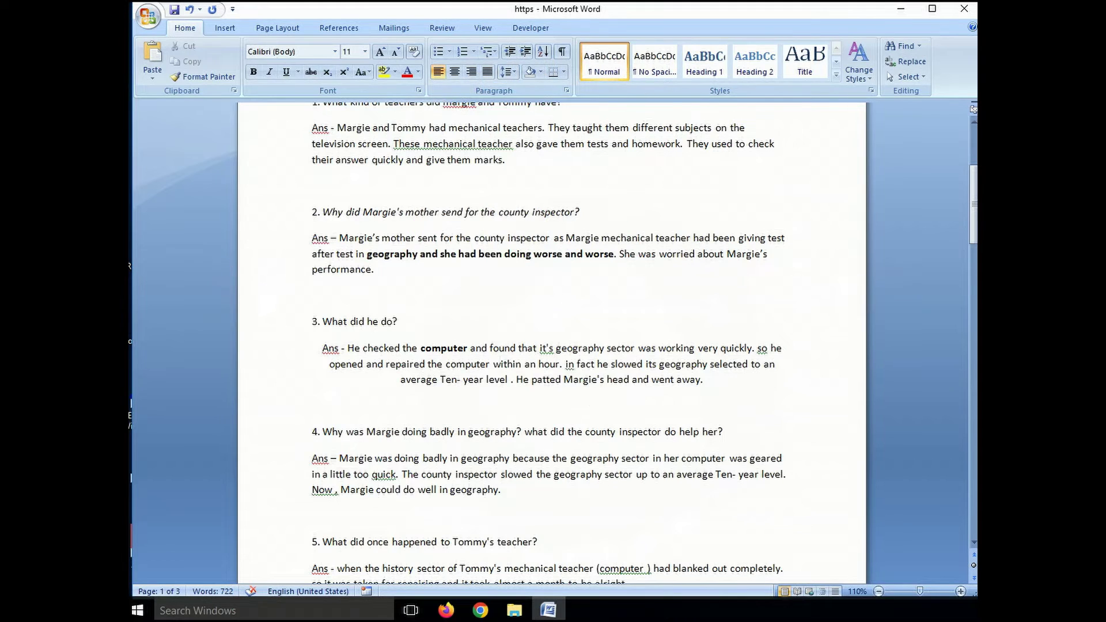
{"action": "key", "text": "ctrl+p"}
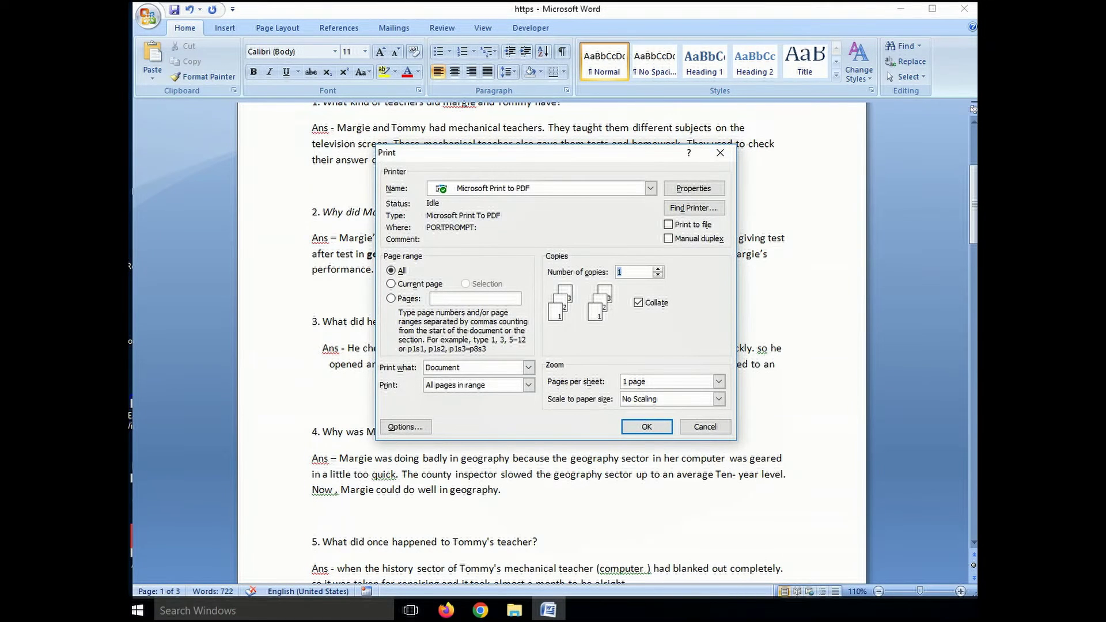
Step: Close Print, try question 2 right-aligned, restore left alignment, and save with Ctrl+S
{"action": "key", "text": "Return"}
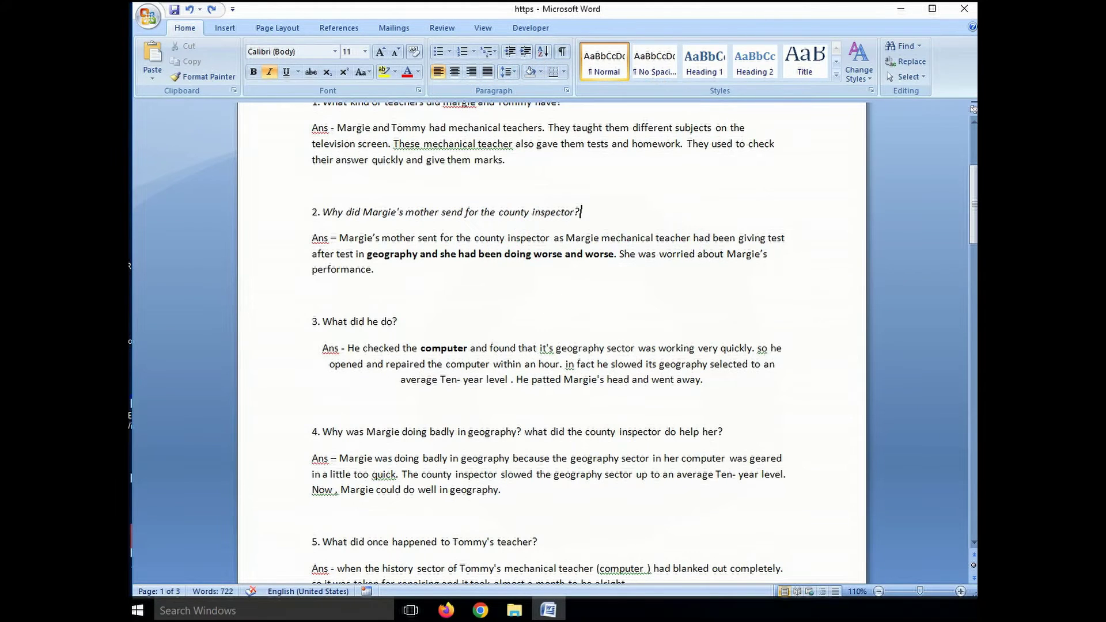
{"action": "key", "text": "ctrl+r"}
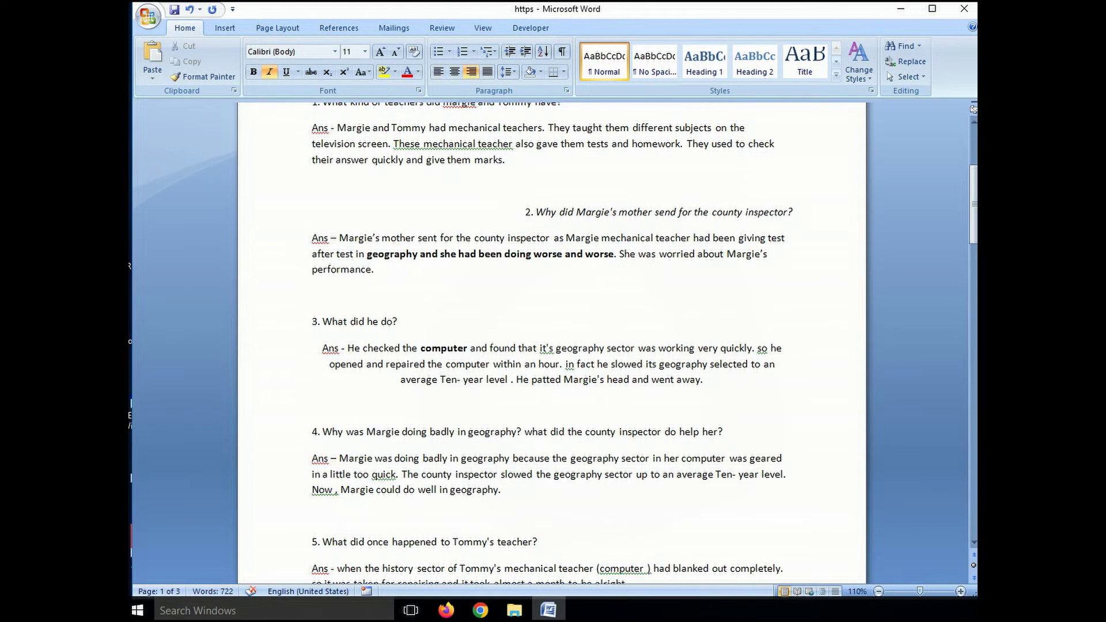
{"action": "key", "text": "ctrl+l"}
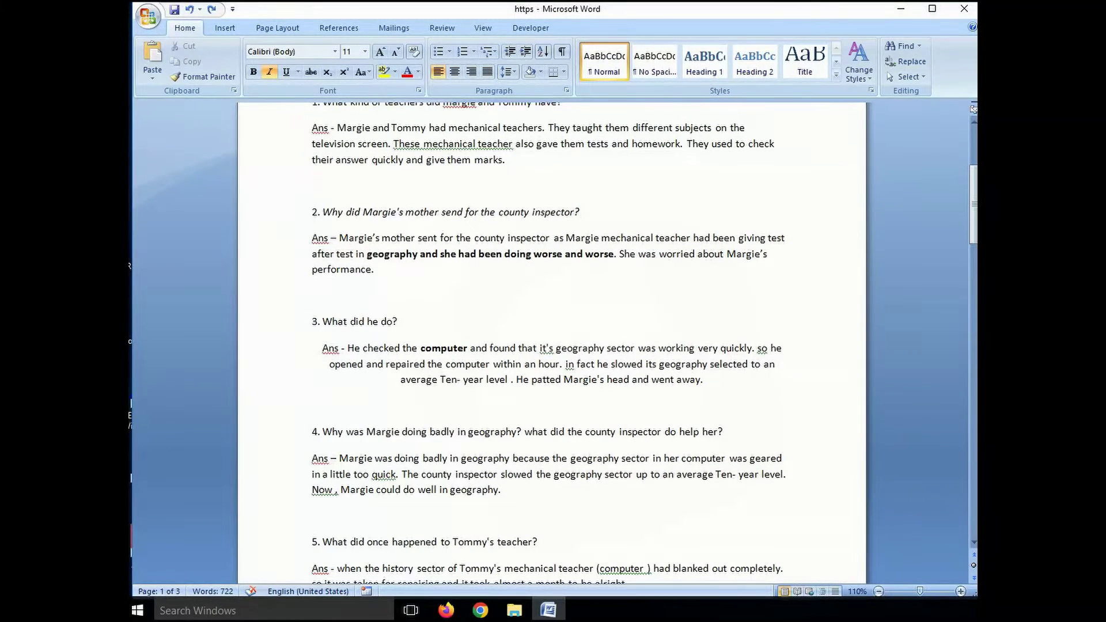
{"action": "key", "text": "ctrl+s"}
{"action": "key", "text": "ctrl+s"}
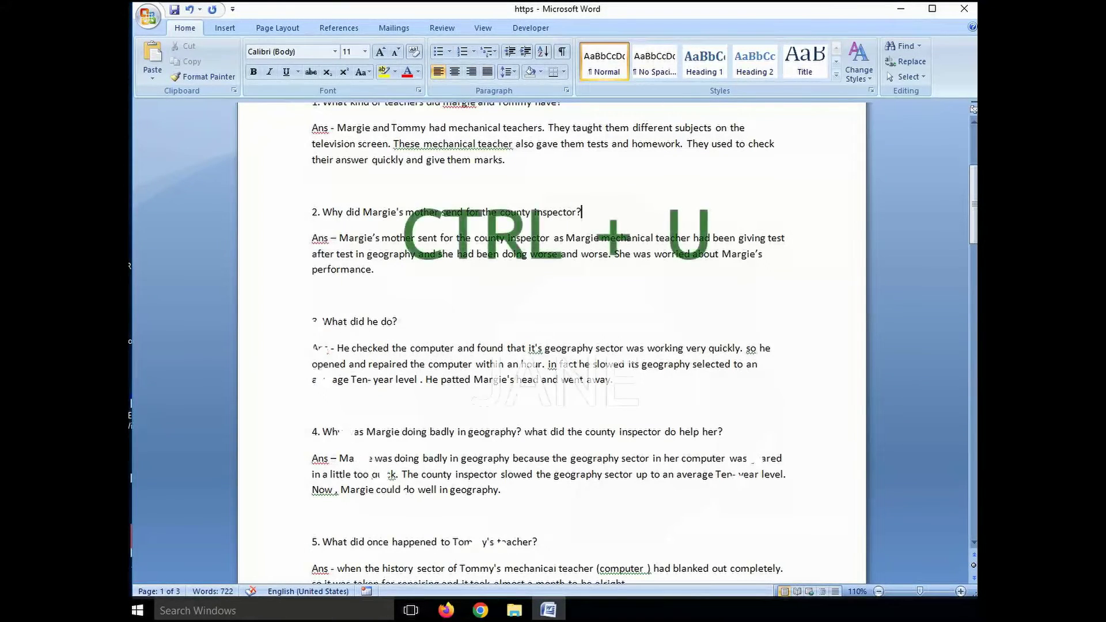
Step: Underline question 2 with Ctrl+U
{"action": "left_click_drag", "start_coordinate": [322, 212], "coordinate": [581, 212]}
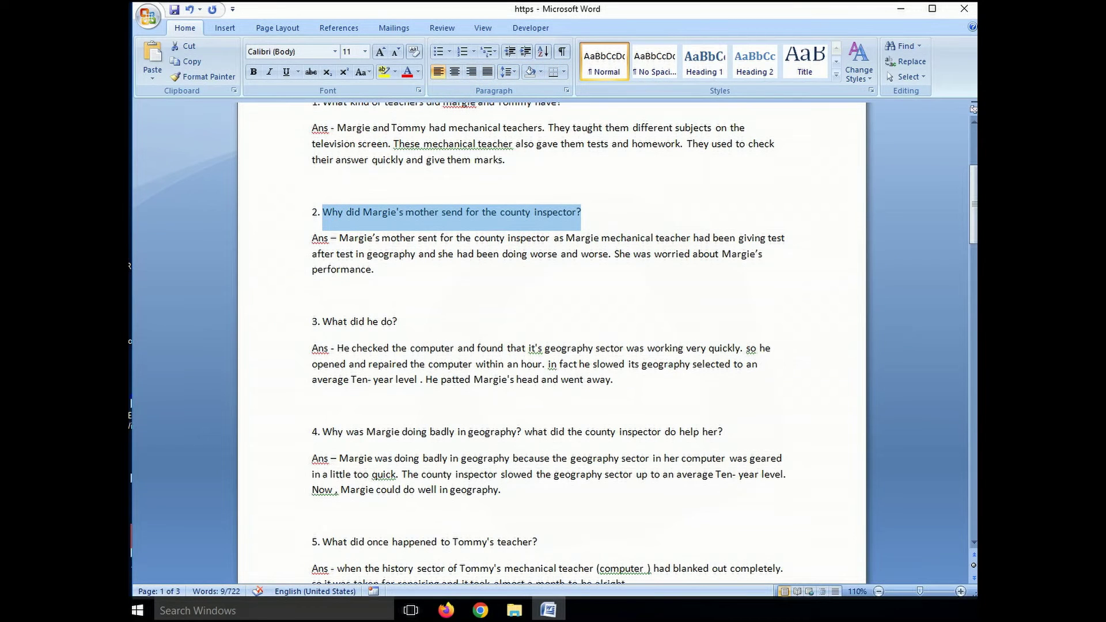
{"action": "key", "text": "ctrl+u"}
{"action": "left_click", "coordinate": [604, 212]}
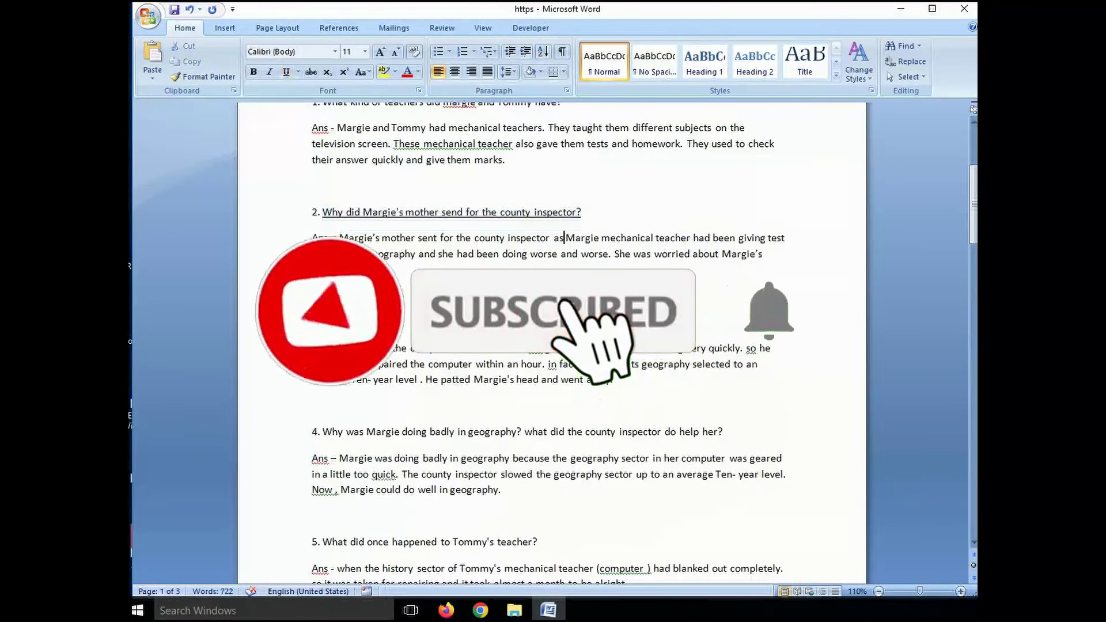
Step: Show the Clipboard pane holding the copied question 3 and its answer
{"action": "left_click", "coordinate": [564, 238]}
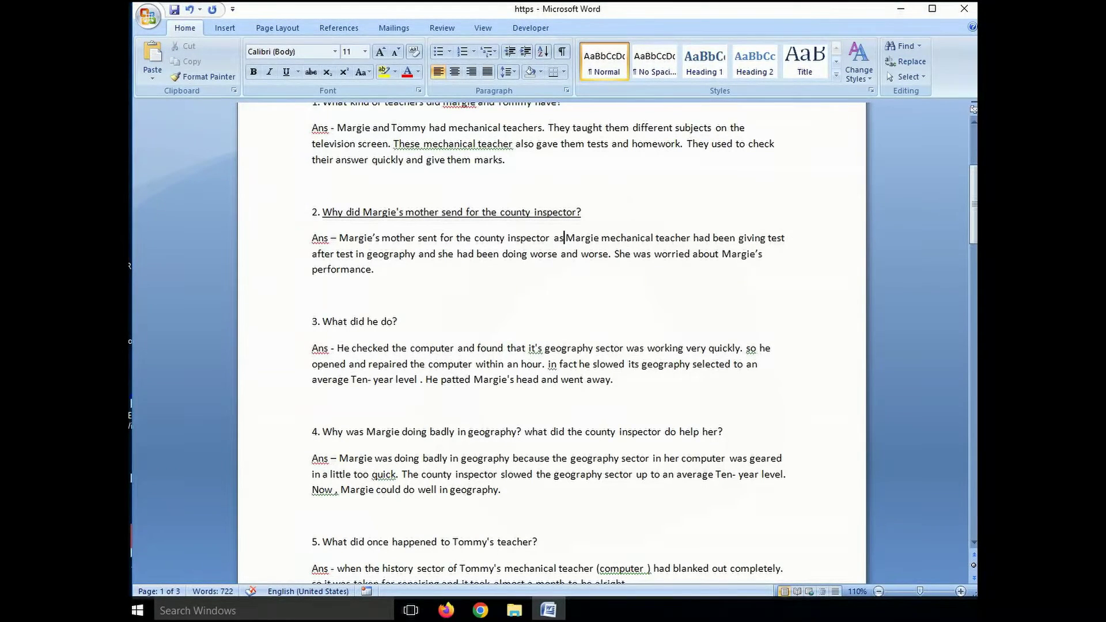
{"action": "left_click", "coordinate": [313, 295]}
{"action": "left_click", "coordinate": [234, 90]}
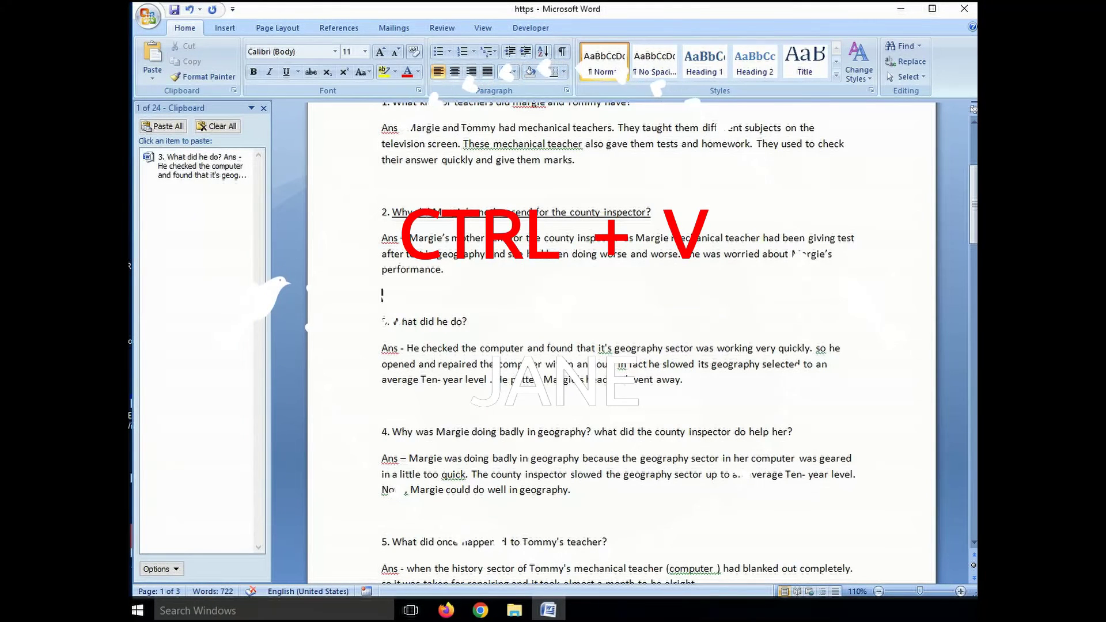
Step: Paste question 3 below answer 2, dismiss the paste choices, and close the document with Alt+F4
{"action": "type", "text": "3. What did he do? Ans - He checked the computer and found that it's geography sector was working very quickly. so he opened and repaired the computer within an hour. in fact he slowed its geography selected to an average Ten- year level . He patted Margie's head and went away."}
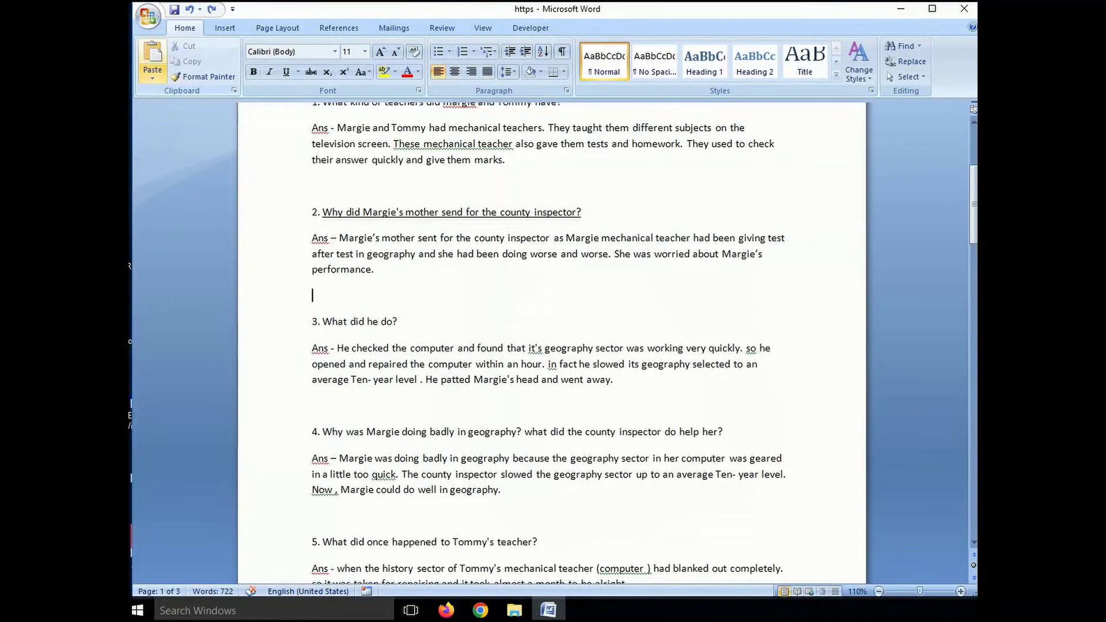
{"action": "left_click", "coordinate": [153, 74]}
{"action": "key", "text": "Escape"}
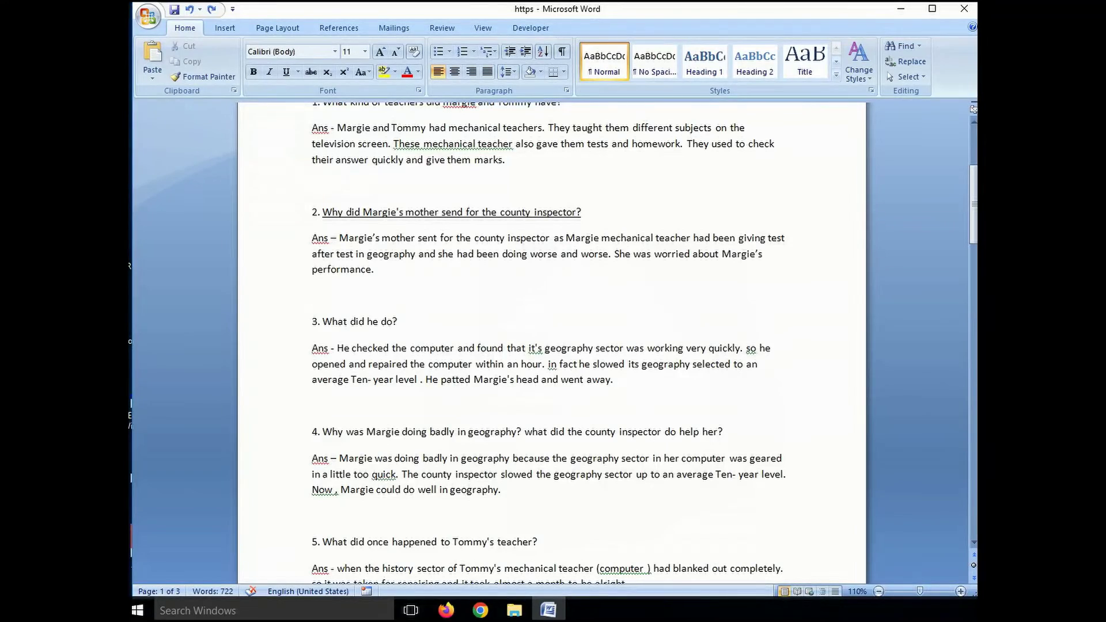
{"action": "key", "text": "alt+F4"}
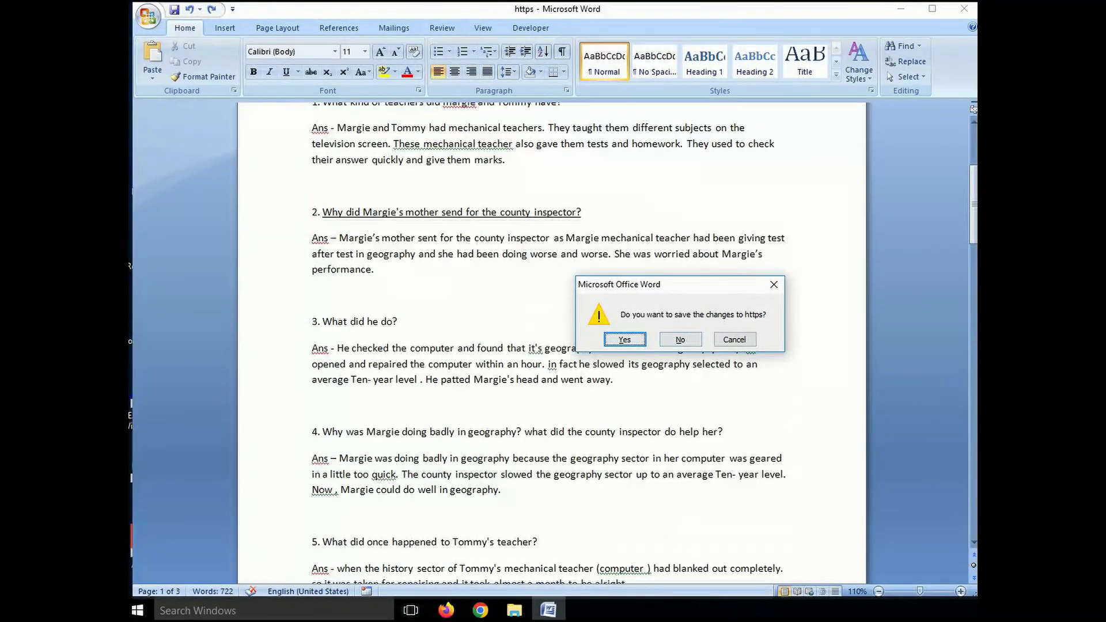
Step: Cancel closing to keep the document open, and undo question 3's wording, leaving just '3.'
{"action": "key", "text": "Escape"}
{"action": "key", "text": "ctrl+z"}
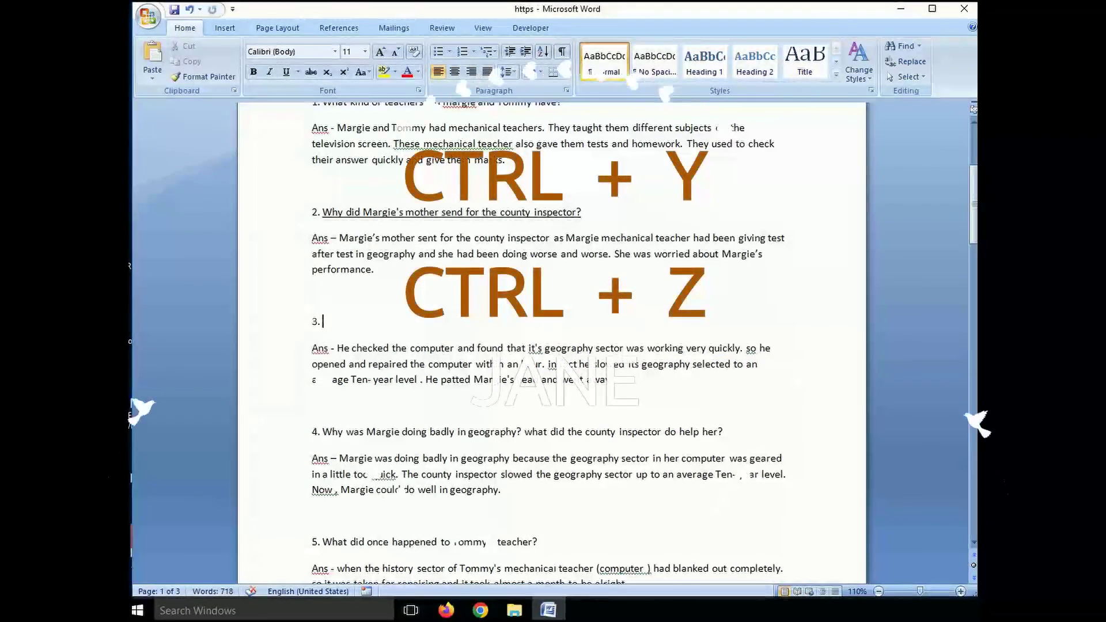